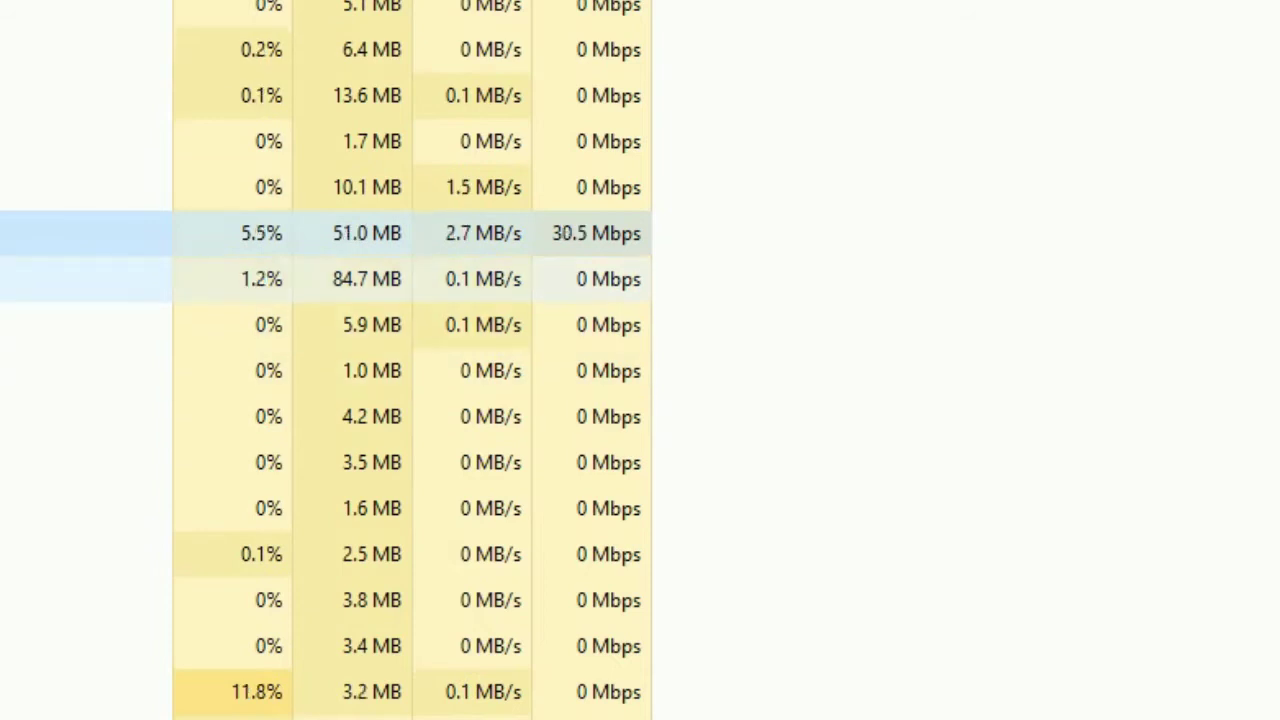
# Turn off Wi-Fi to disconnect the computer from the redmi network
pyautogui.press('Right')
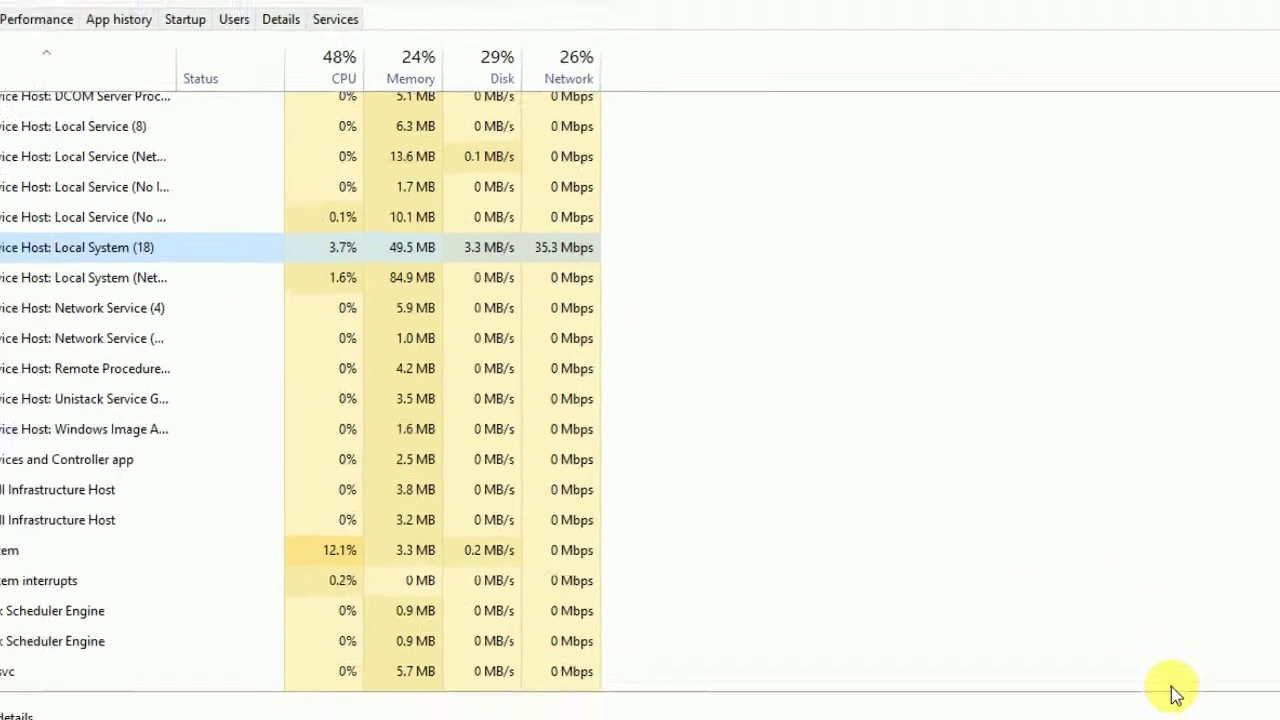
pyautogui.click(1154, 701)
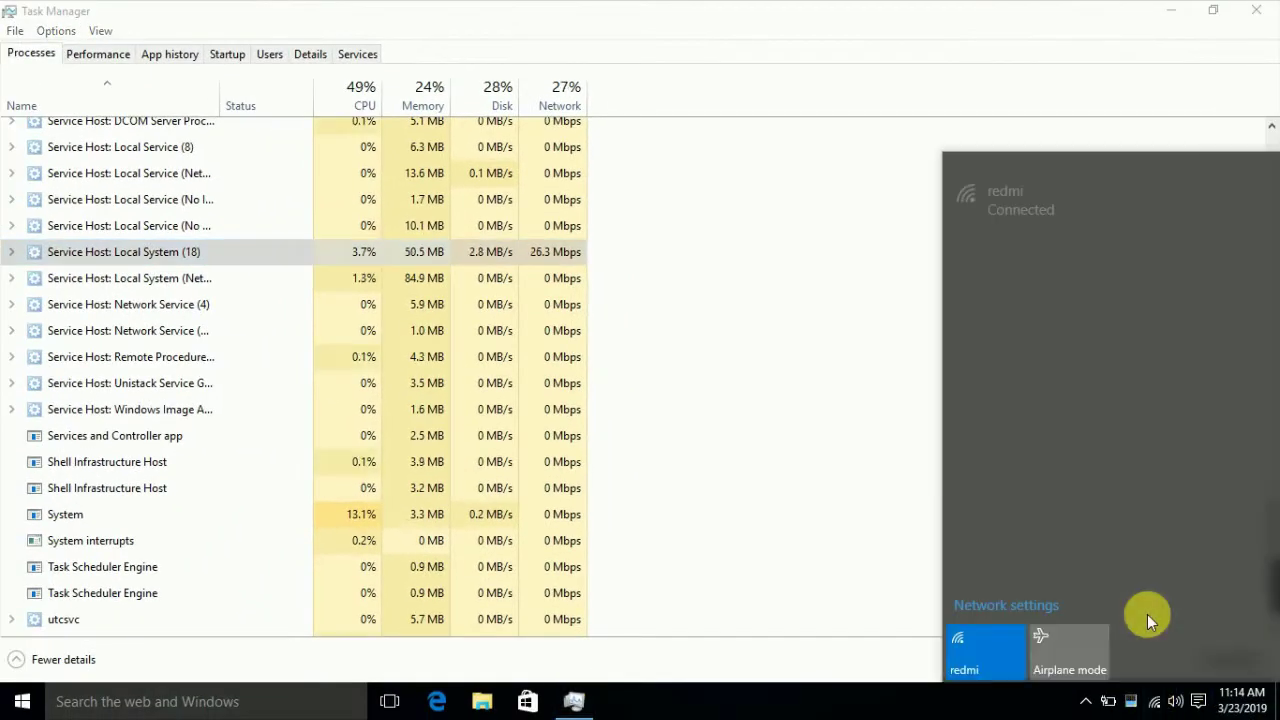
pyautogui.click(1004, 655)
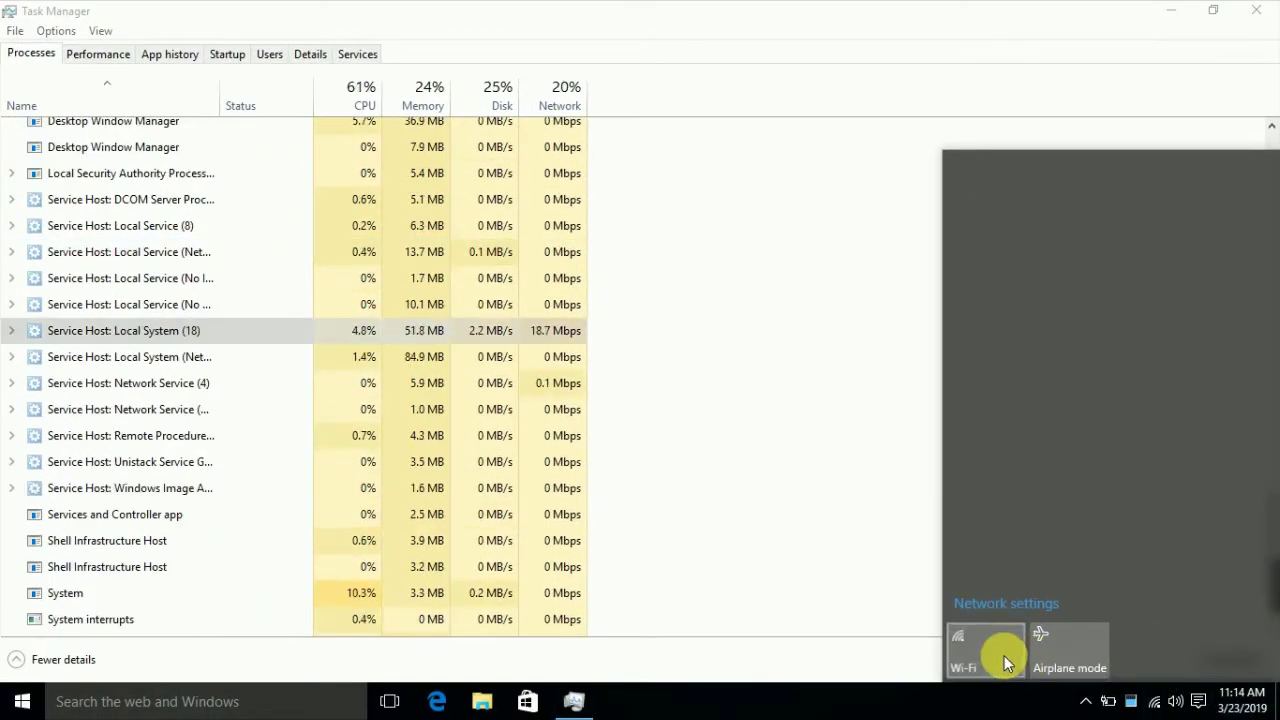
pyautogui.click(786, 480)
pyautogui.scroll(-1, 600, 420)
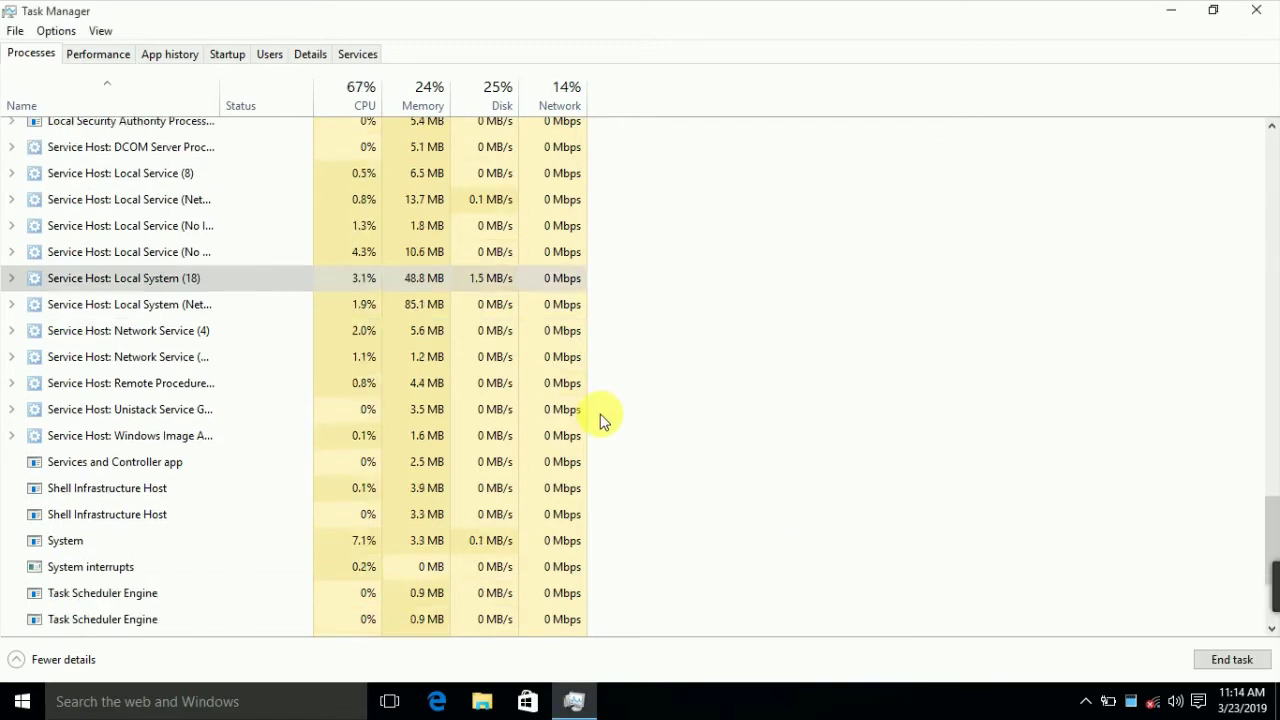
pyautogui.scroll(1, 300, 274)
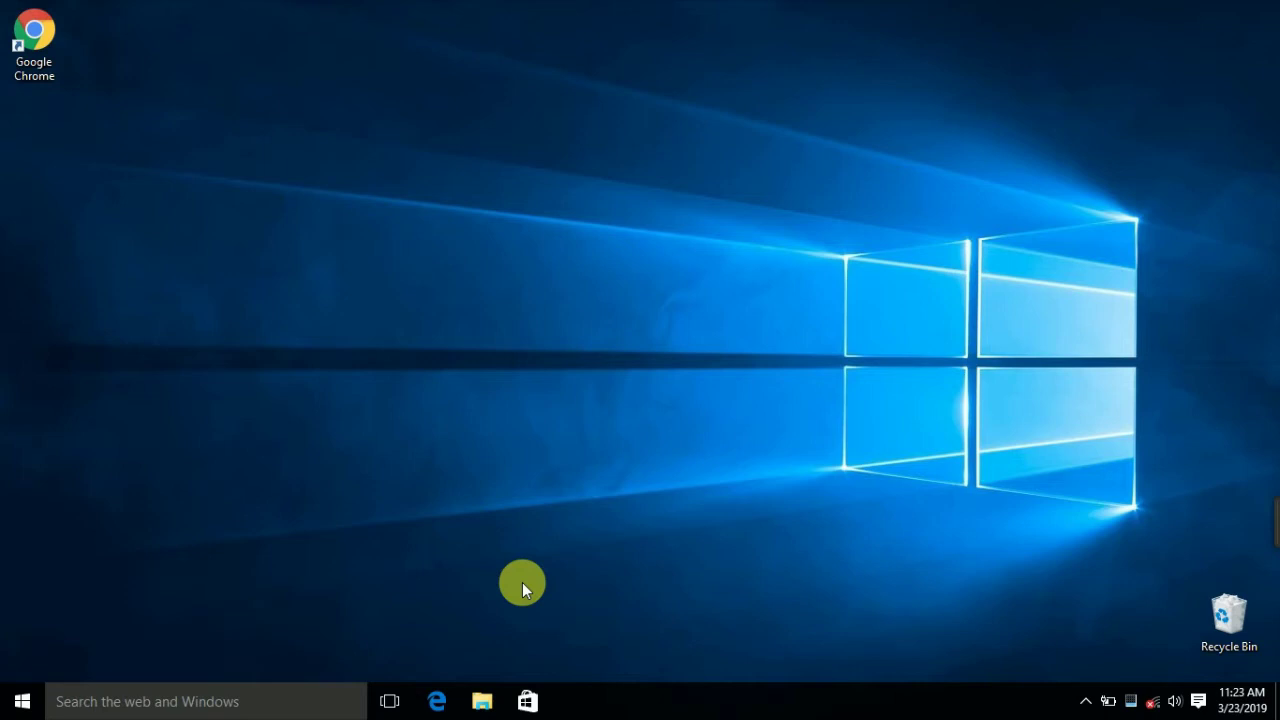
# Search Windows for "ser" to open the Services desktop app, and widen its window to show the Log On As column
pyautogui.click(203, 708)
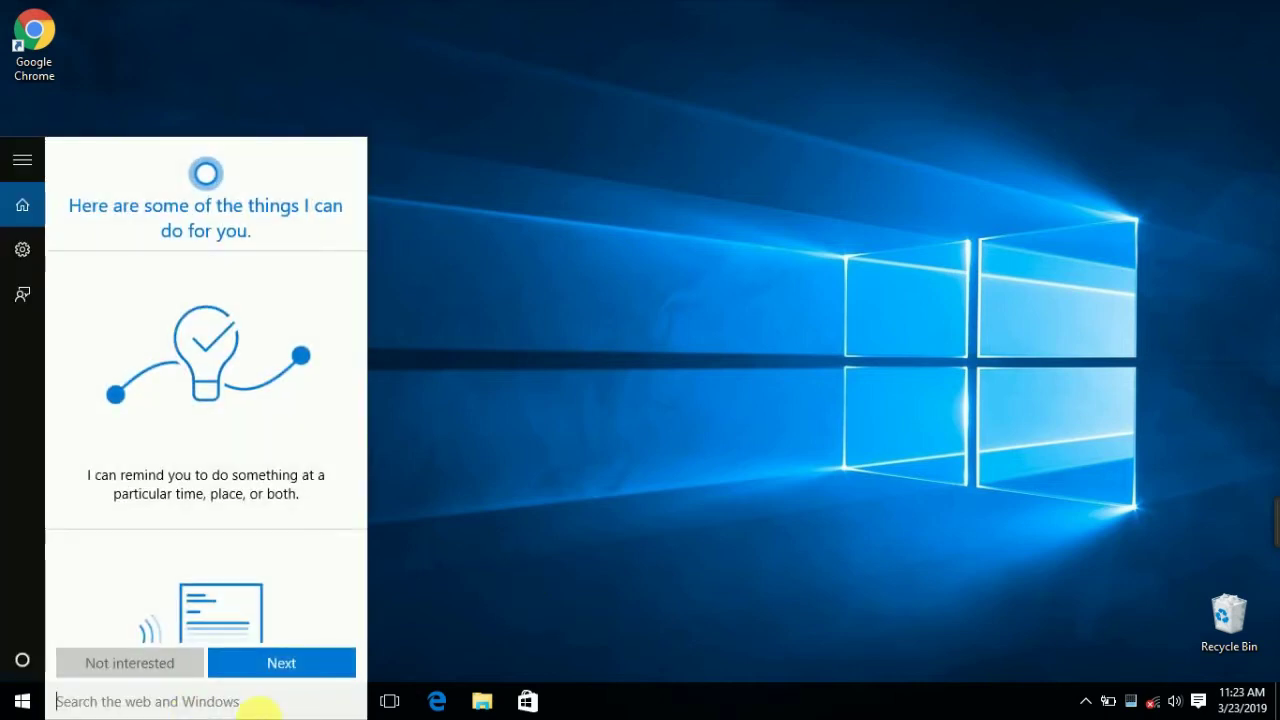
pyautogui.write('ser v')
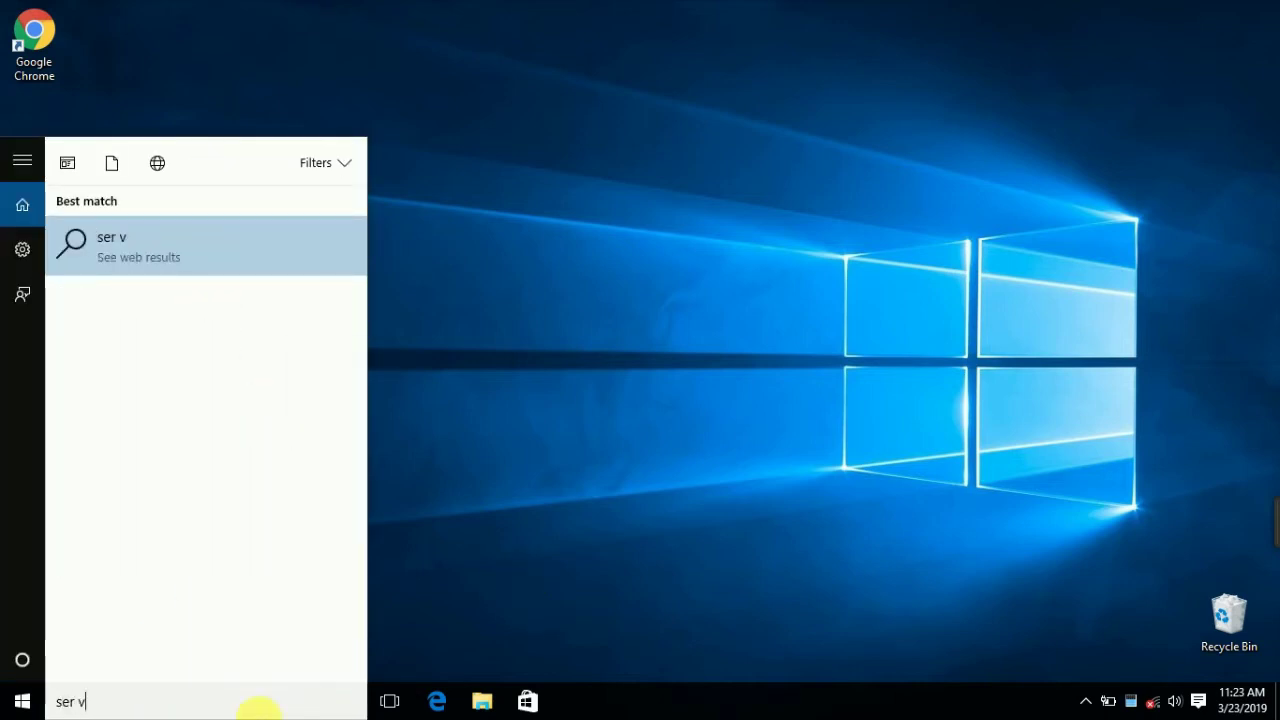
pyautogui.press('BackSpace')
pyautogui.press('BackSpace')
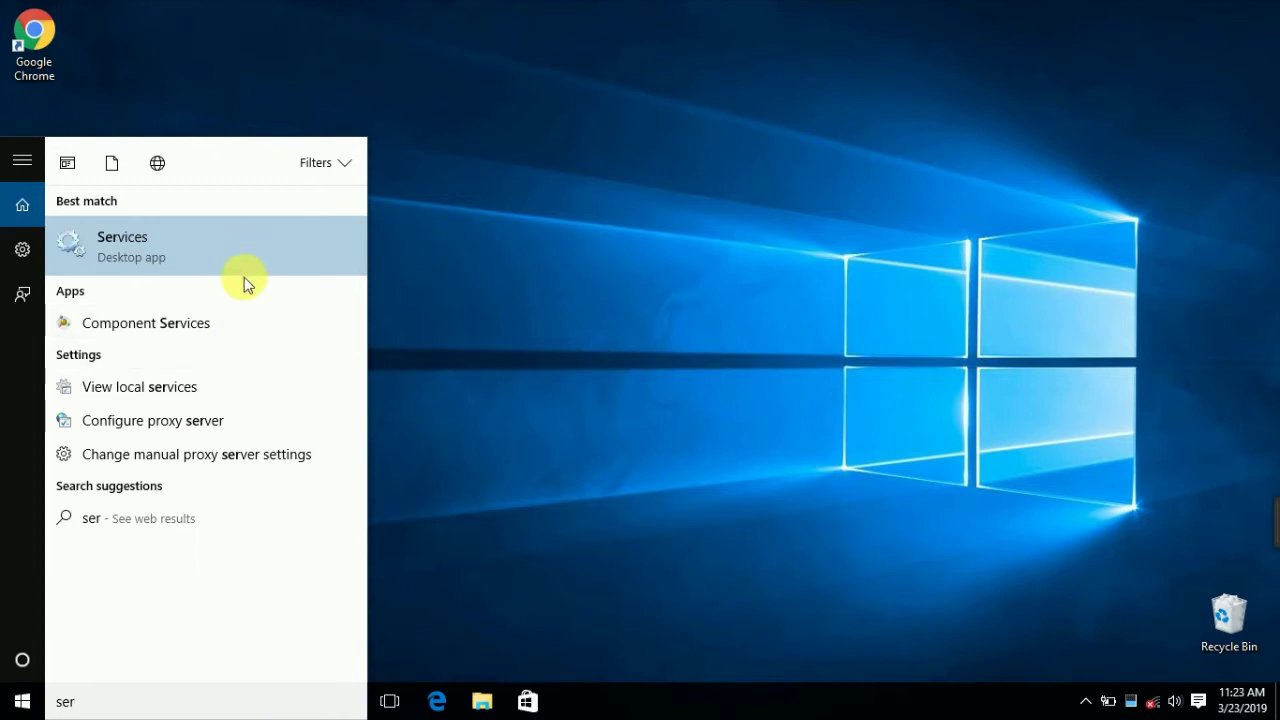
pyautogui.press('Return')
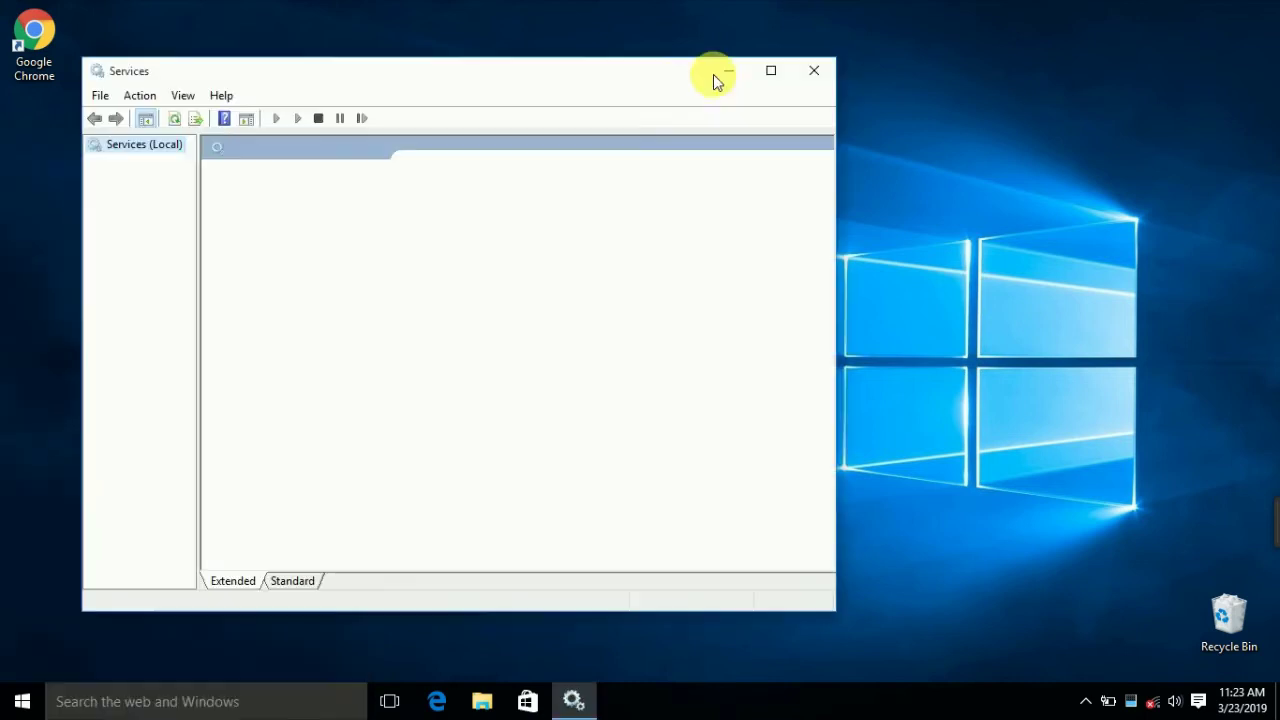
pyautogui.moveTo(670, 78); pyautogui.dragTo(797, 68)
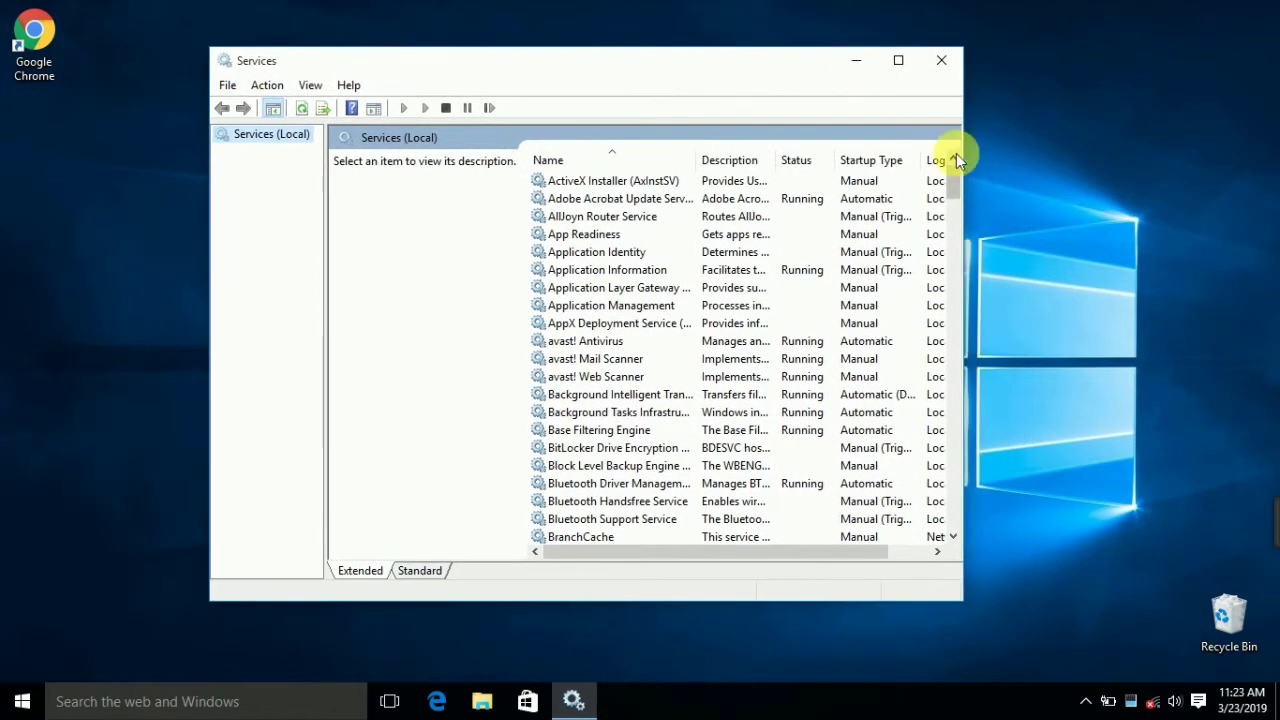
pyautogui.moveTo(973, 143); pyautogui.dragTo(1193, 160)
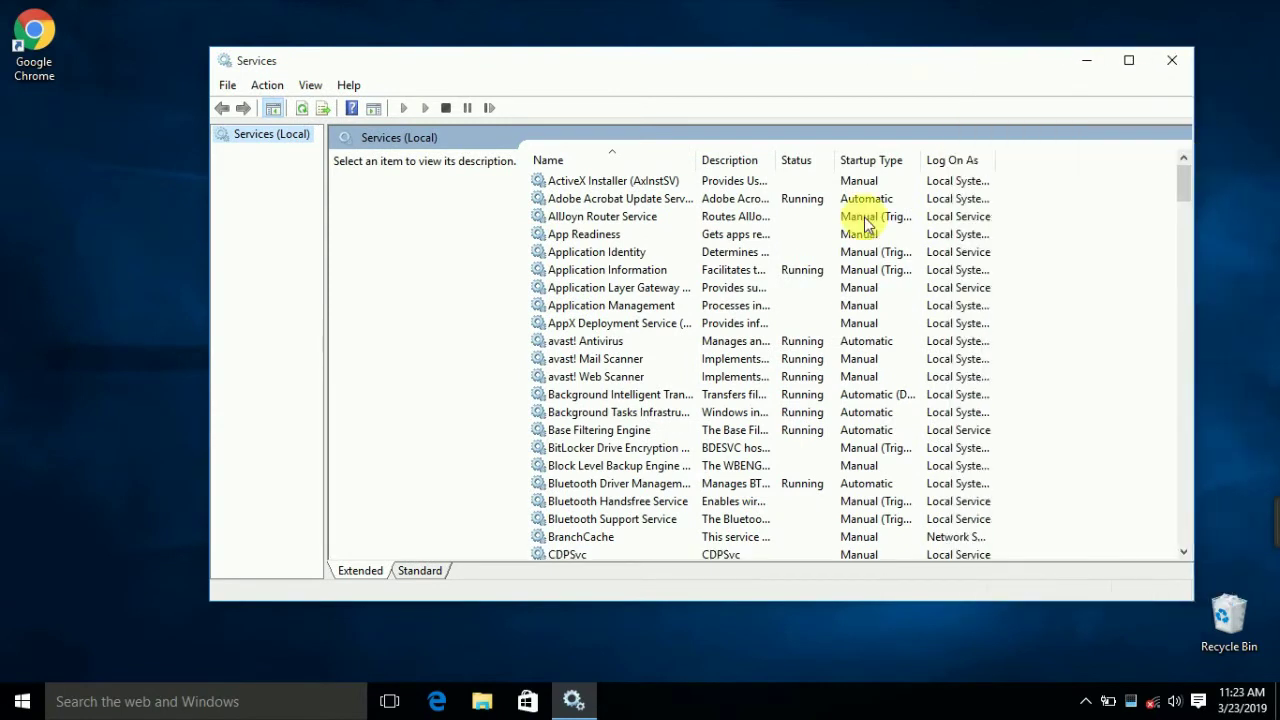
# Find and select the Windows Update service in the list of local services
pyautogui.click(596, 238)
pyautogui.scroll(-2, 596, 245)
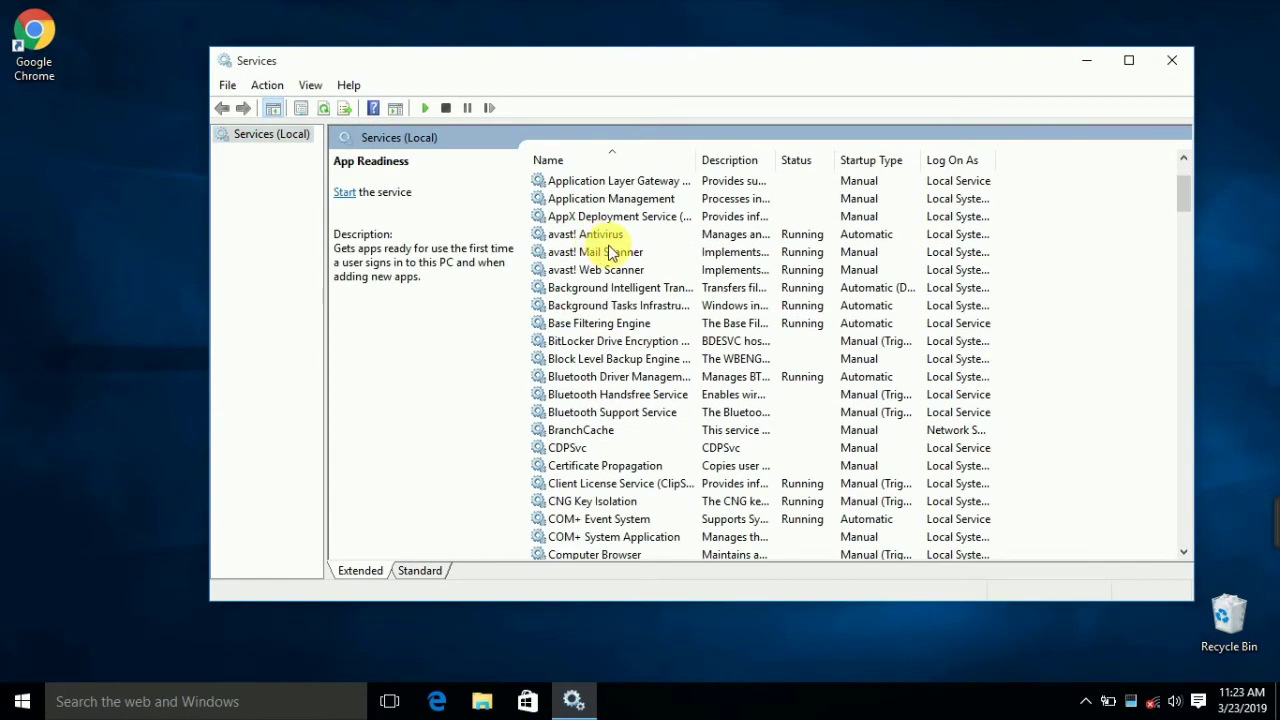
pyautogui.scroll(-20, 610, 252)
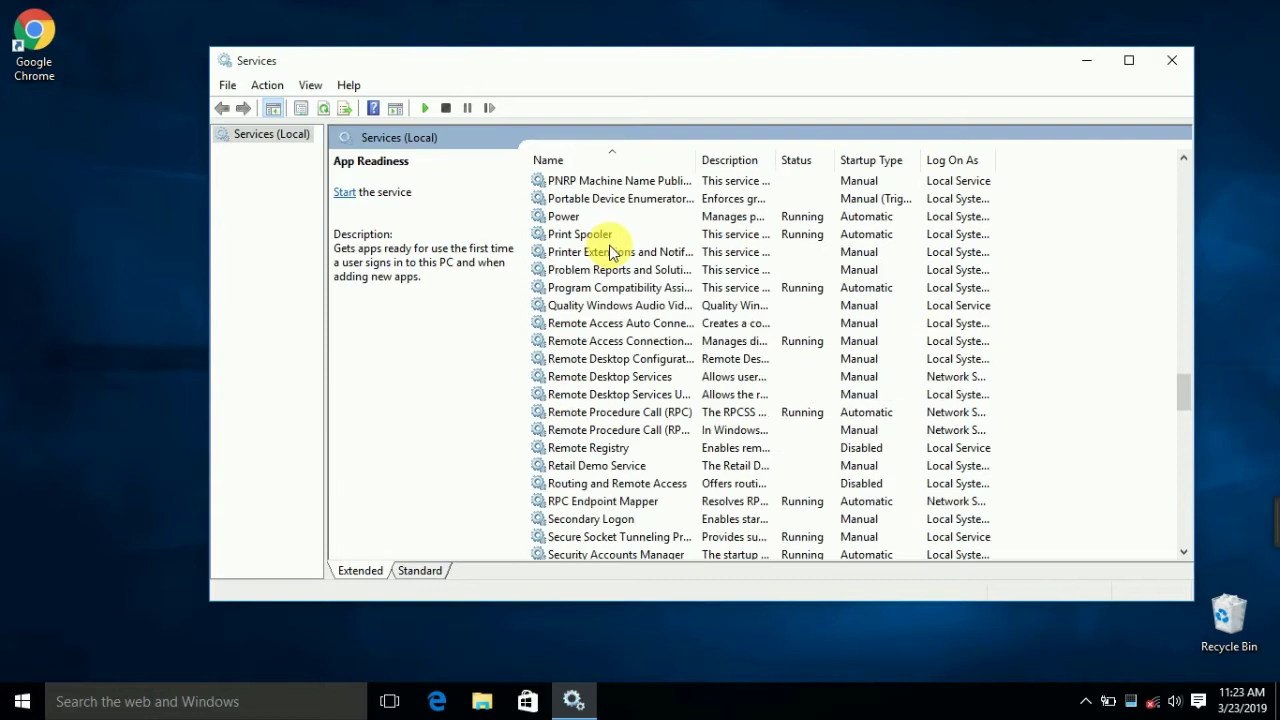
pyautogui.scroll(-20, 610, 252)
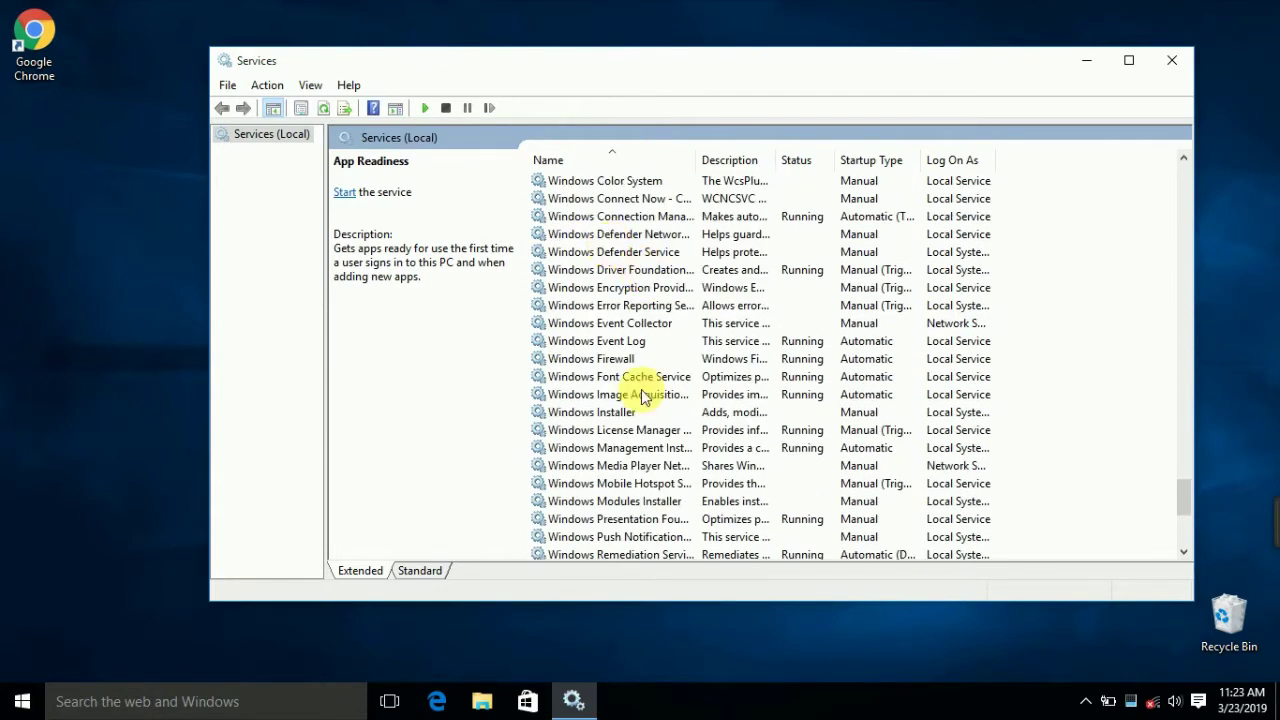
pyautogui.click(609, 323)
pyautogui.scroll(-4, 612, 400)
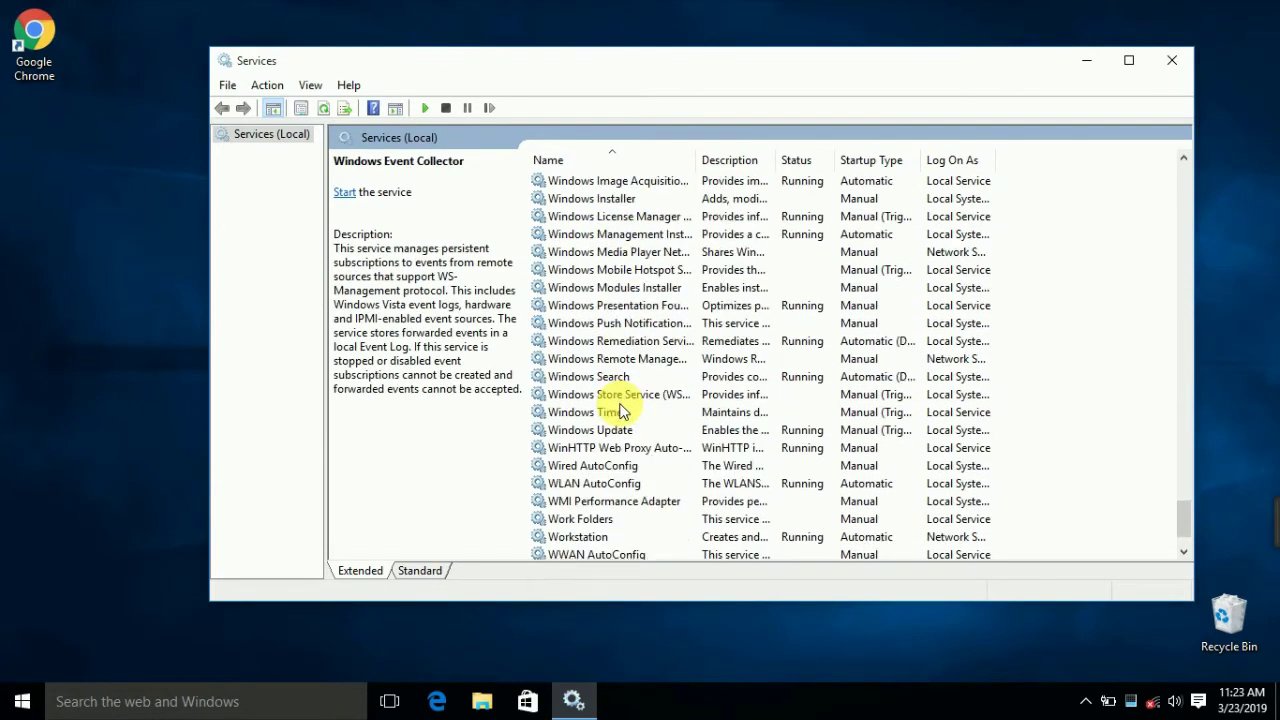
pyautogui.scroll(2, 618, 408)
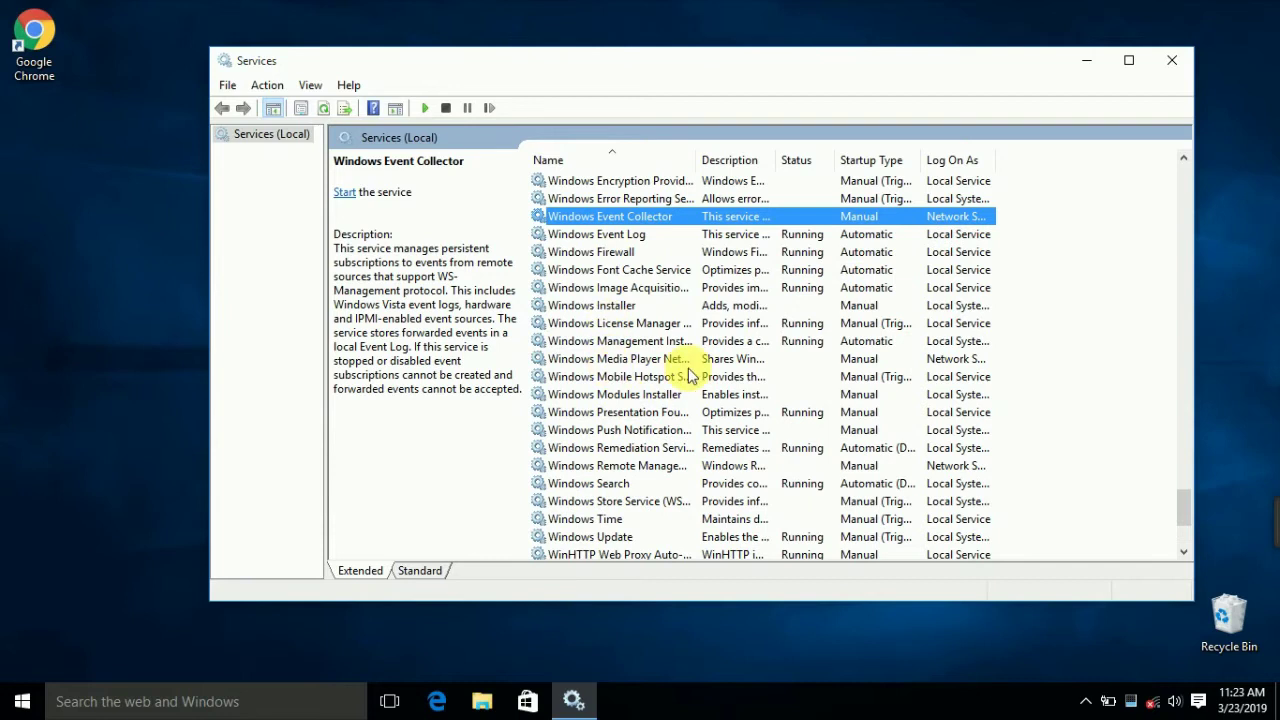
pyautogui.press('Down')
pyautogui.press('Down')
pyautogui.press('Down')
pyautogui.press('Down')
pyautogui.press('Down')
pyautogui.press('Down')
pyautogui.press('Down')
pyautogui.press('Down')
pyautogui.press('Down')
pyautogui.press('Down')
pyautogui.press('Down')
pyautogui.press('Down')
pyautogui.press('Down')
pyautogui.press('Down')
pyautogui.press('Down')
pyautogui.press('Down')
pyautogui.press('Down')
pyautogui.press('Down')
pyautogui.press('Down')
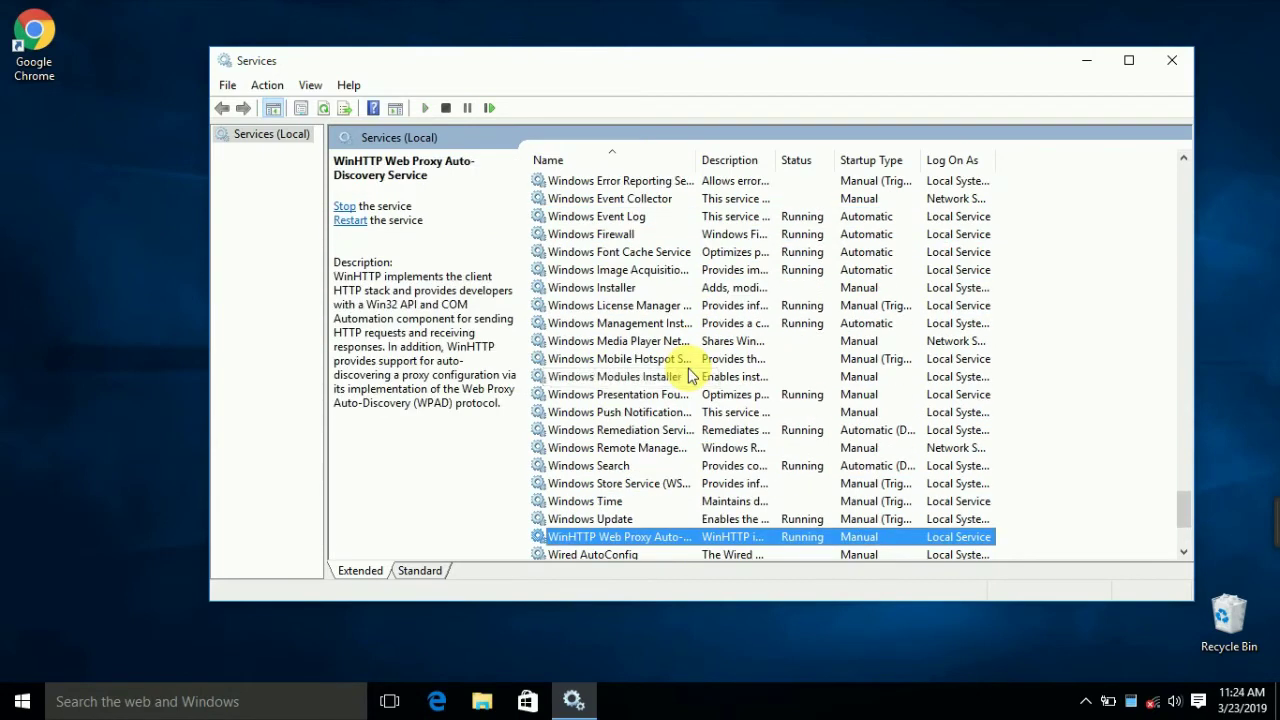
pyautogui.press('Up')
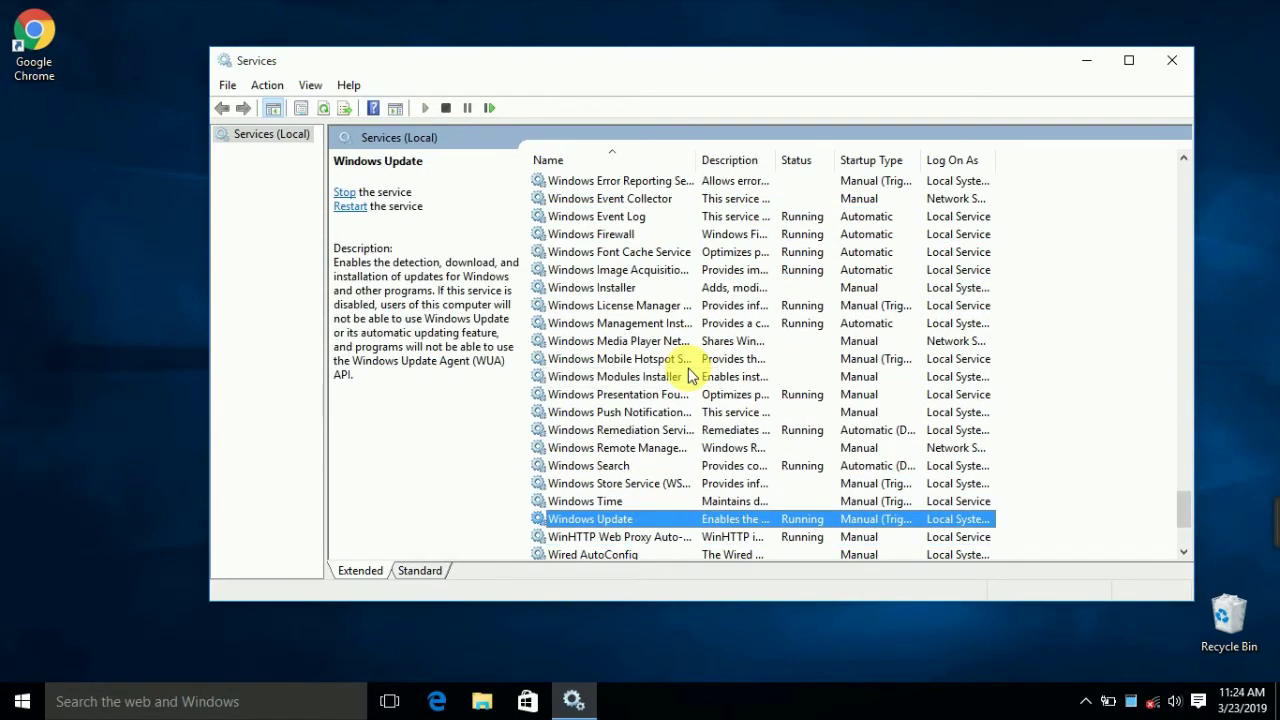
# In the Windows Update service's properties, set the startup type to Disabled and stop the service, applying the changes
pyautogui.doubleClick(637, 517)
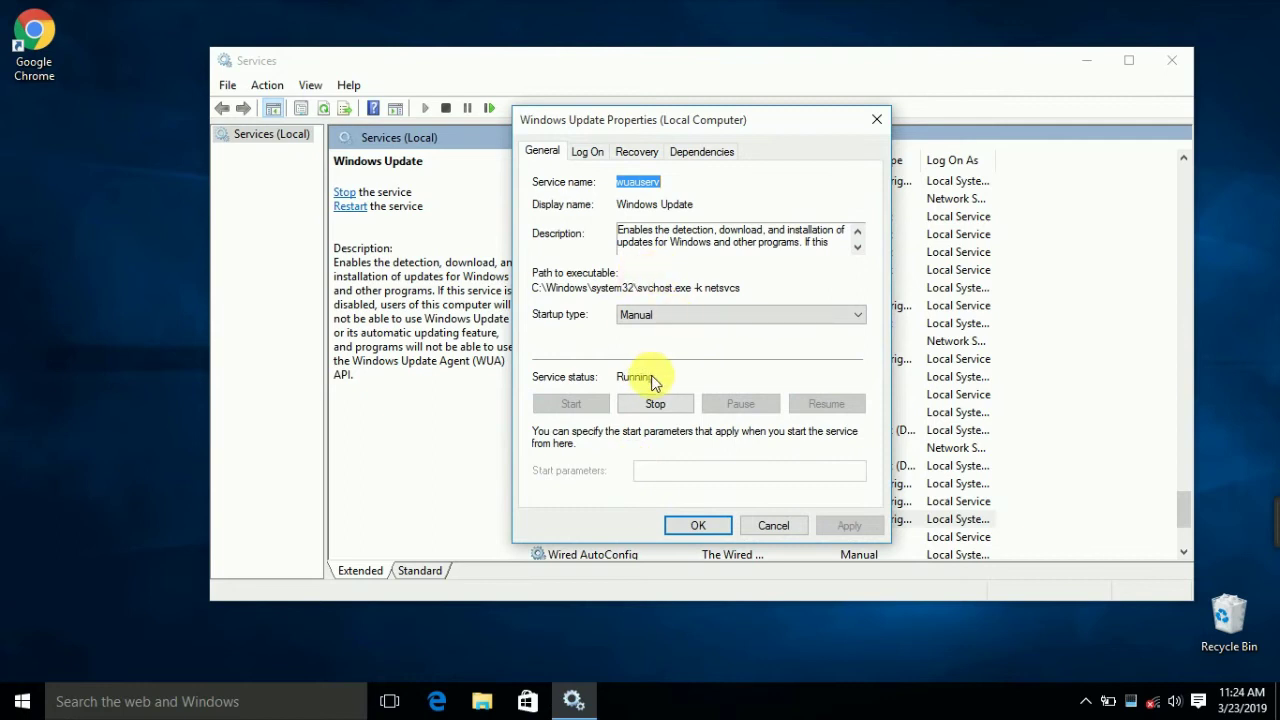
pyautogui.click(662, 316)
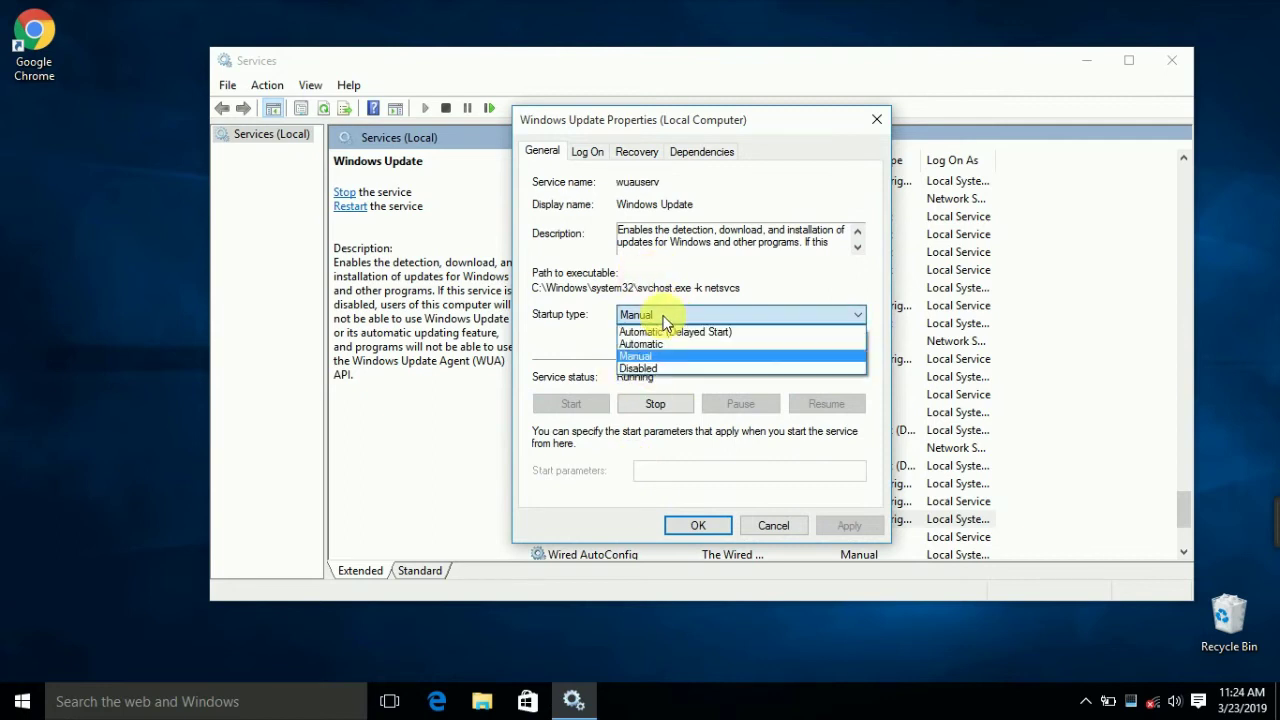
pyautogui.click(671, 369)
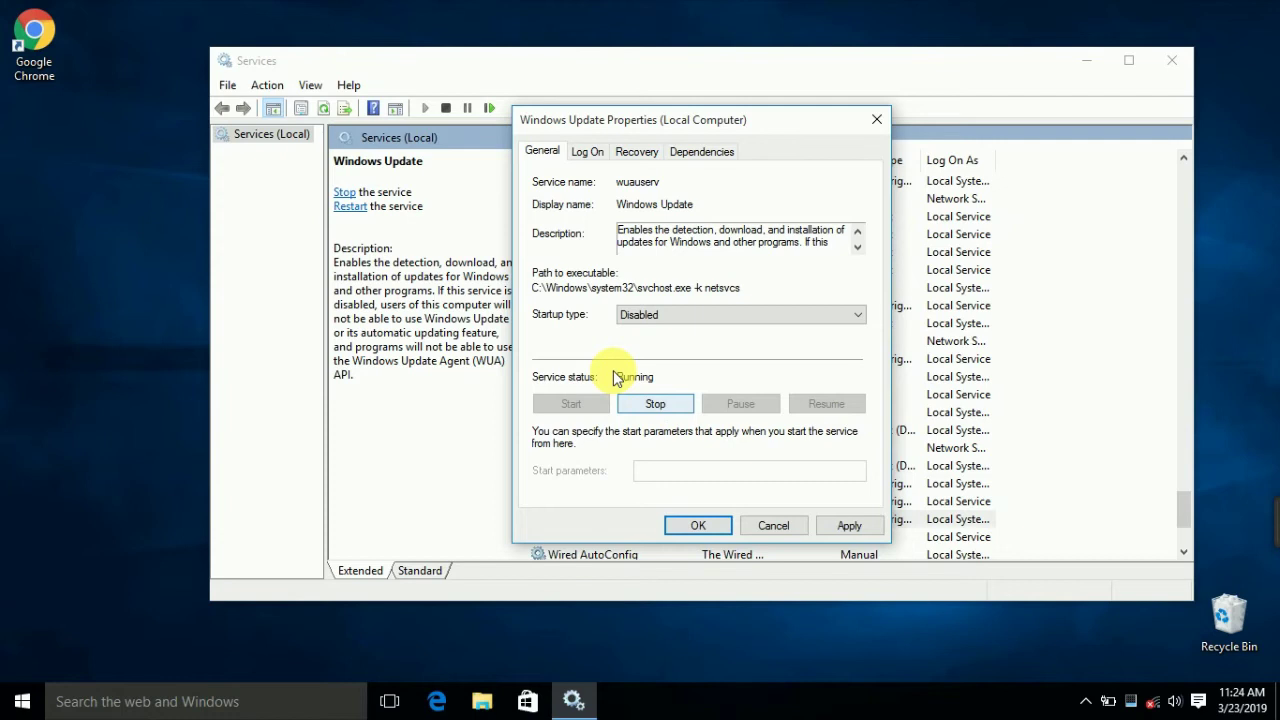
pyautogui.click(664, 410)
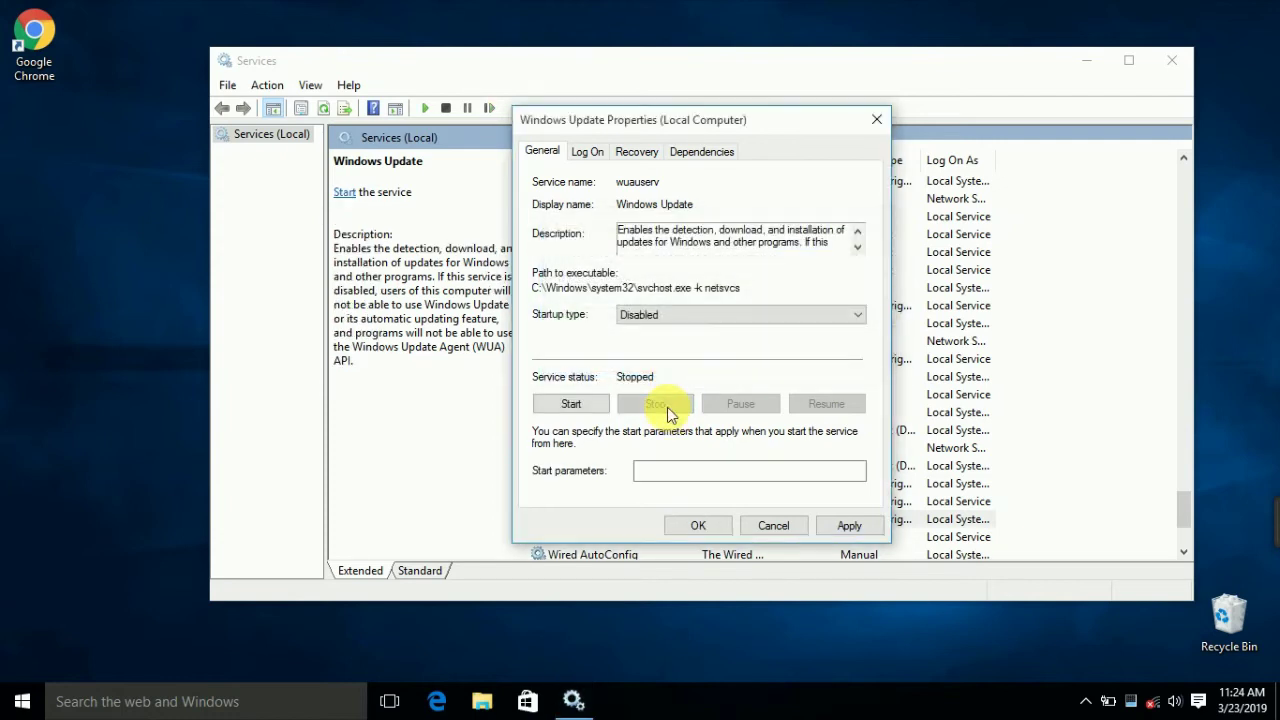
pyautogui.click(849, 525)
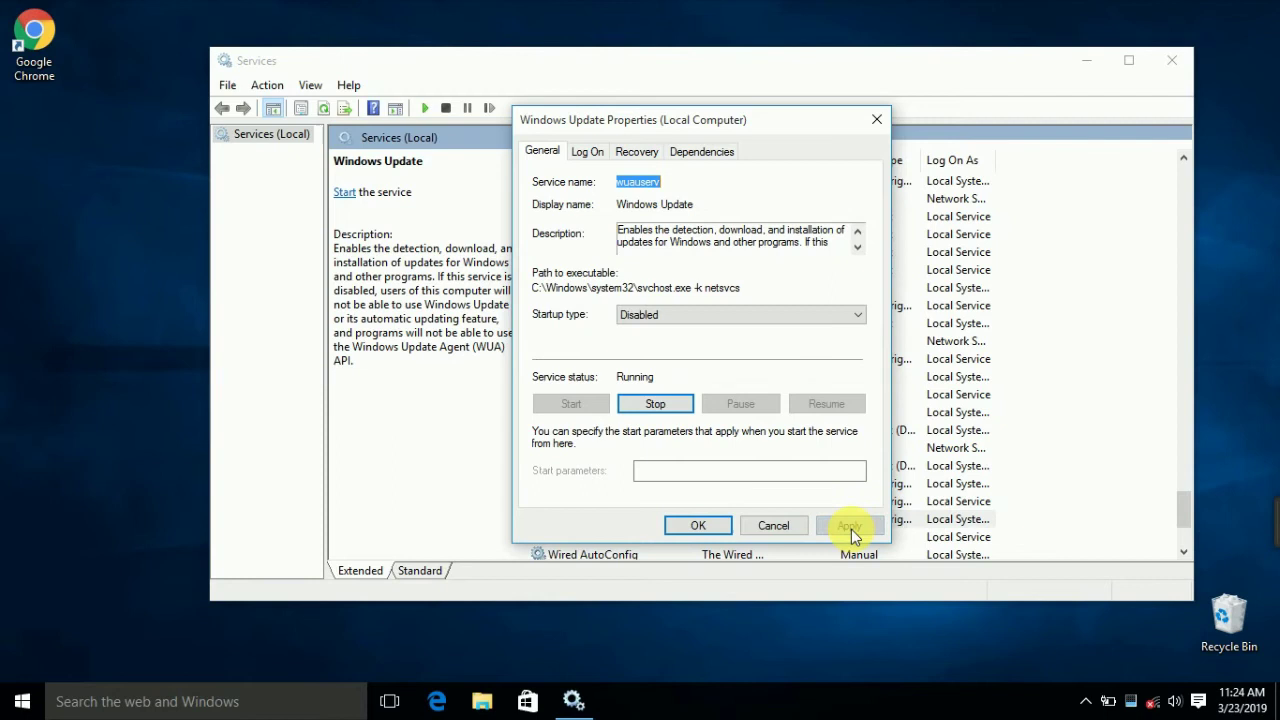
pyautogui.click(703, 527)
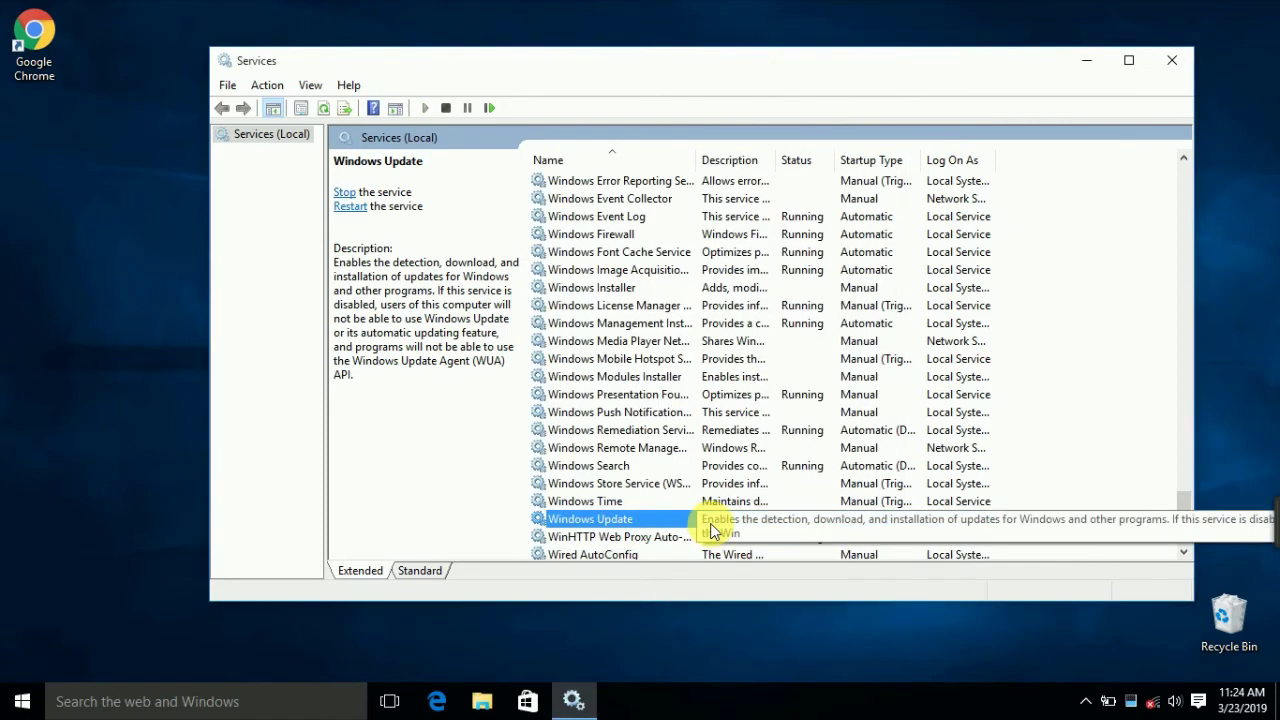
# Select the Background Intelligent Transfer Service and widen the Name column to fit the full service names
pyautogui.scroll(-3, 720, 530)
pyautogui.scroll(2, 724, 528)
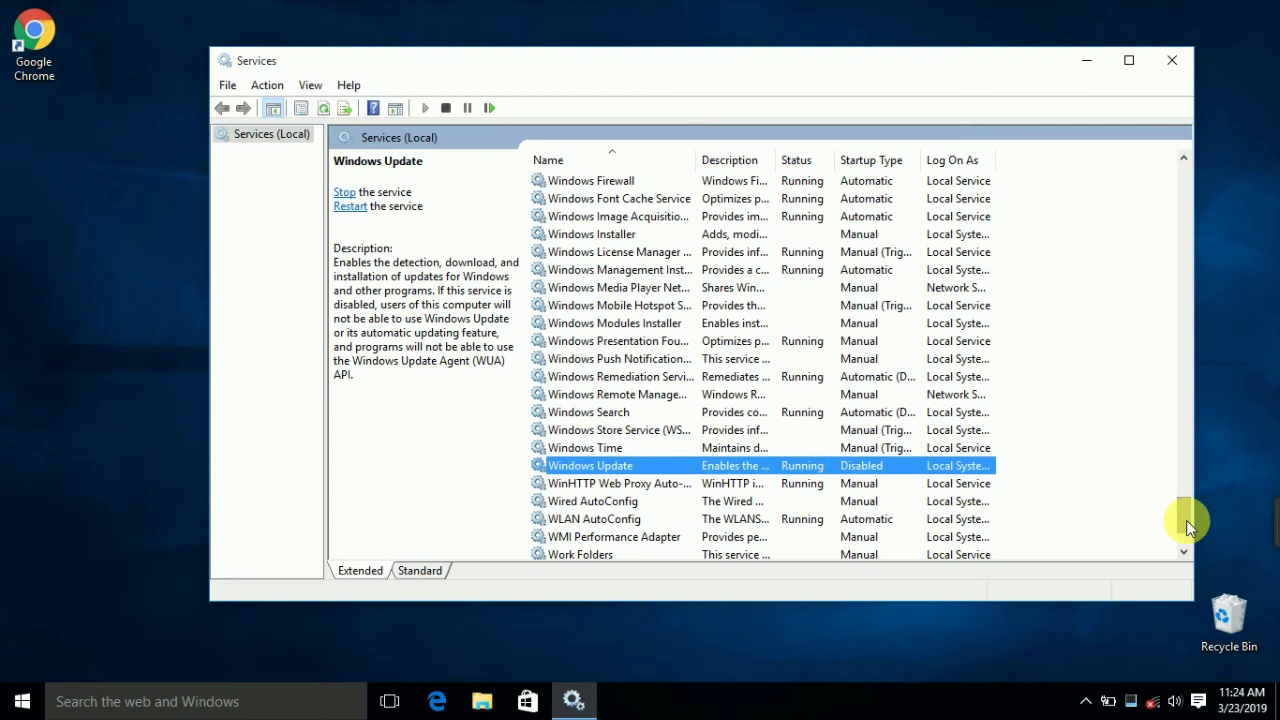
pyautogui.moveTo(1186, 520); pyautogui.dragTo(1190, 157)
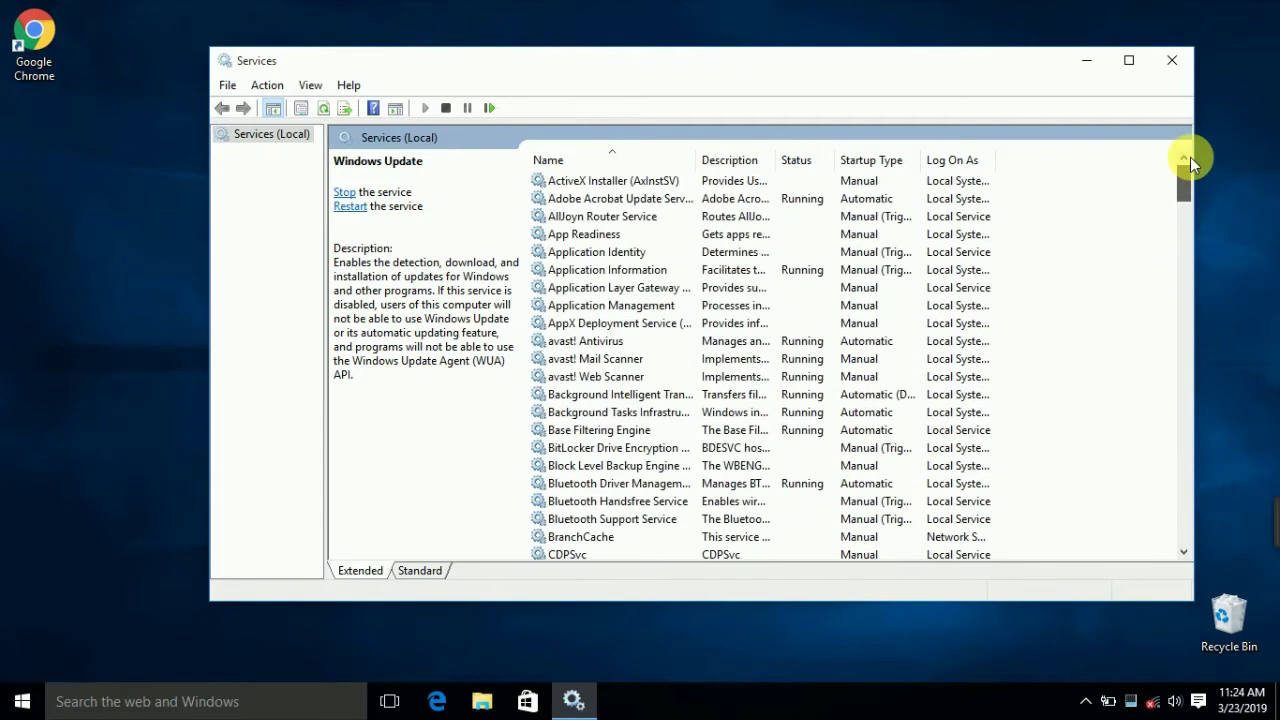
pyautogui.click(660, 505)
pyautogui.scroll(-2, 660, 515)
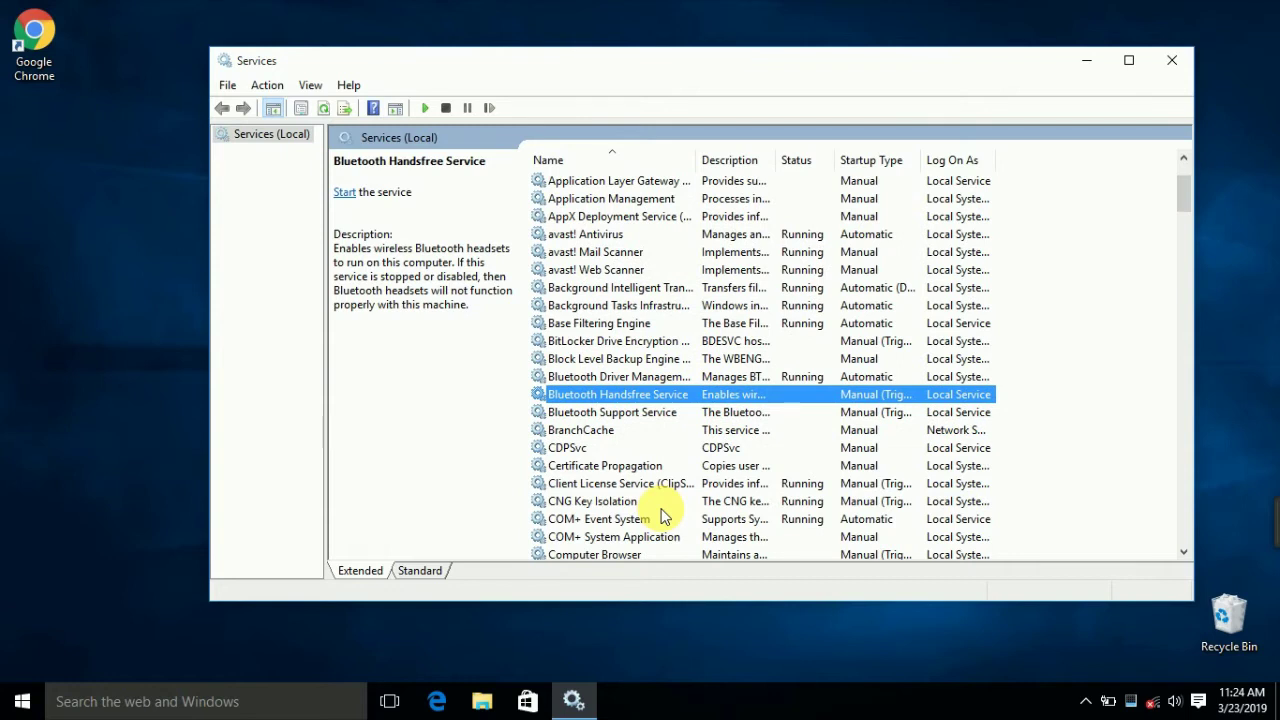
pyautogui.click(655, 287)
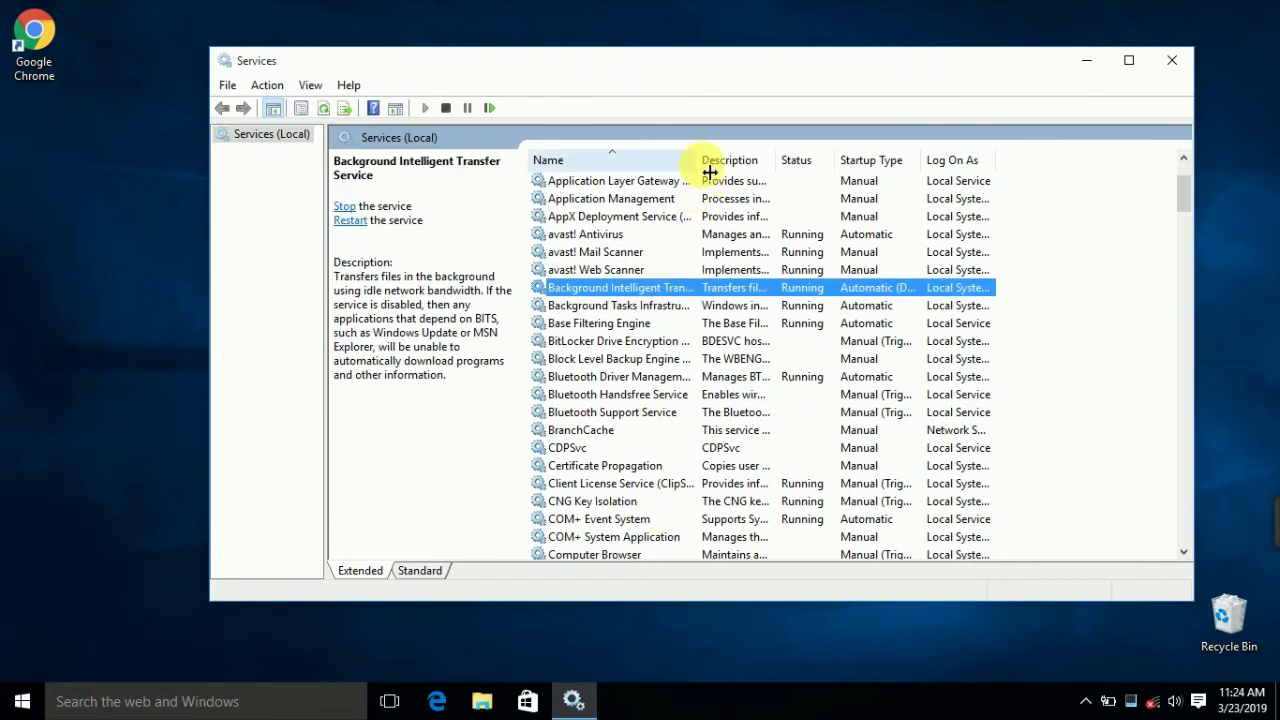
pyautogui.moveTo(700, 168); pyautogui.dragTo(782, 172)
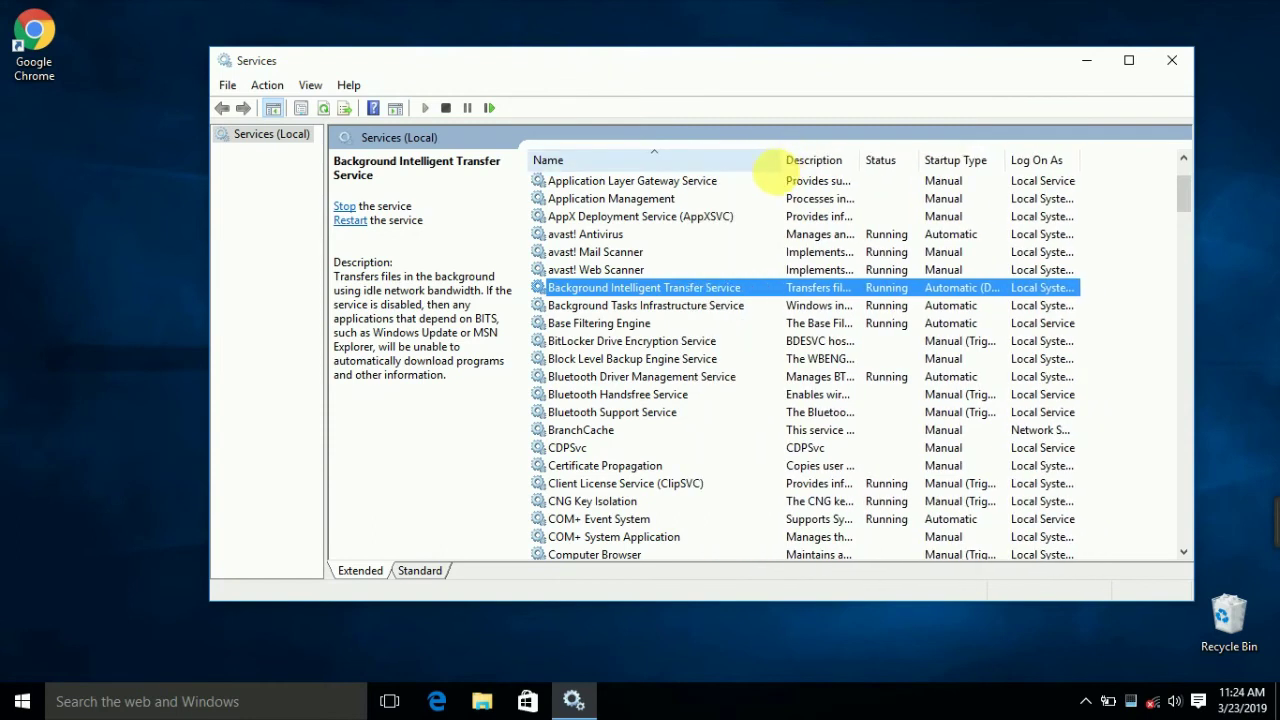
# Set the Background Intelligent Transfer Service's startup type to Disabled and stop the service, applying the changes
pyautogui.rightClick(680, 289)
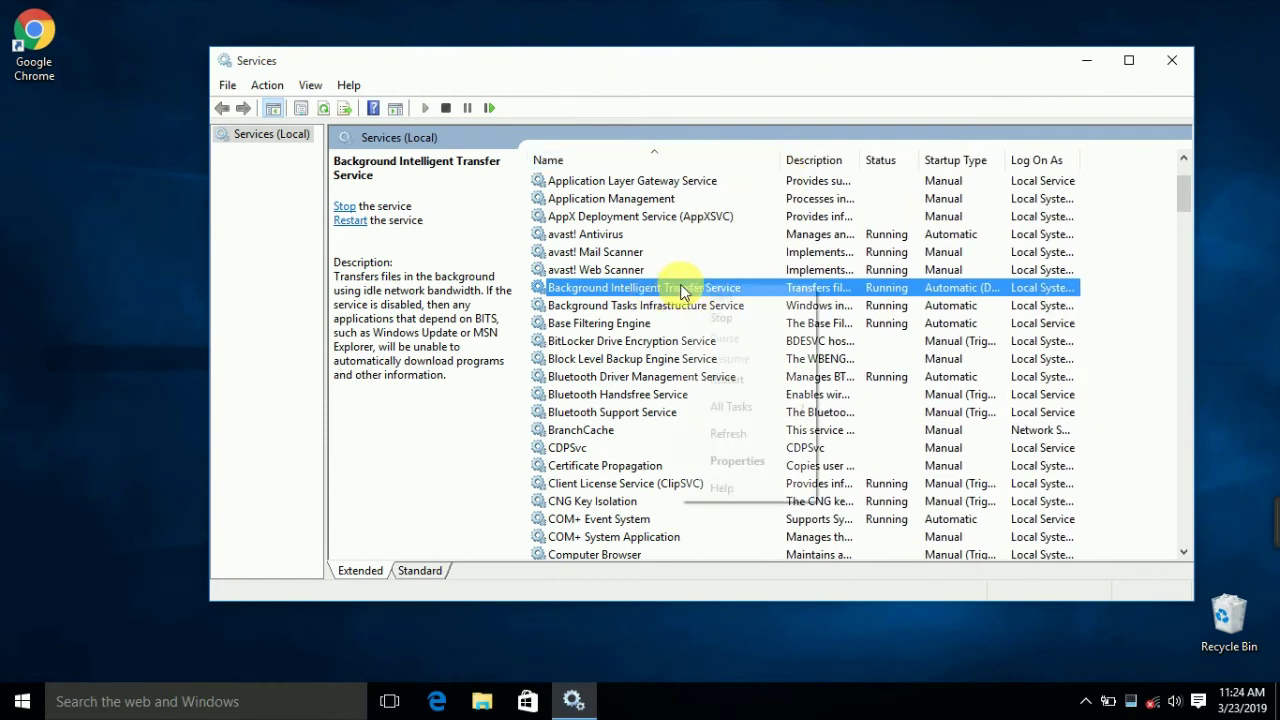
pyautogui.doubleClick(665, 289)
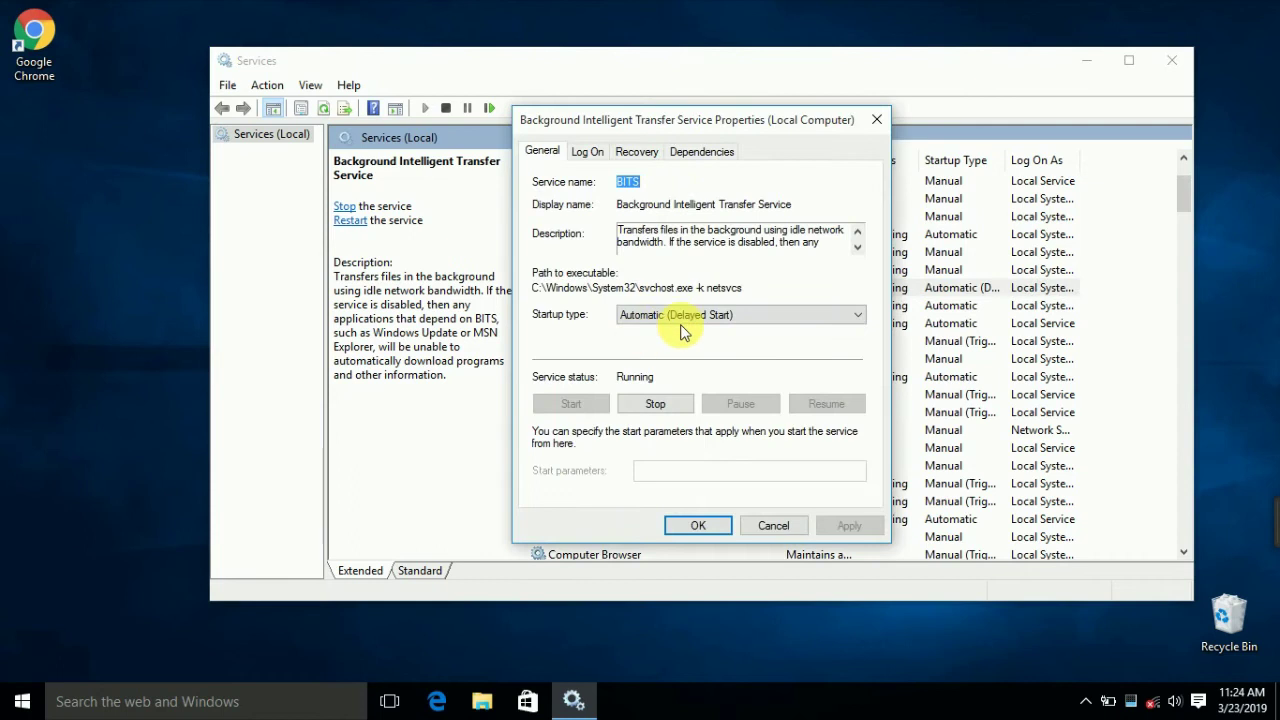
pyautogui.click(683, 317)
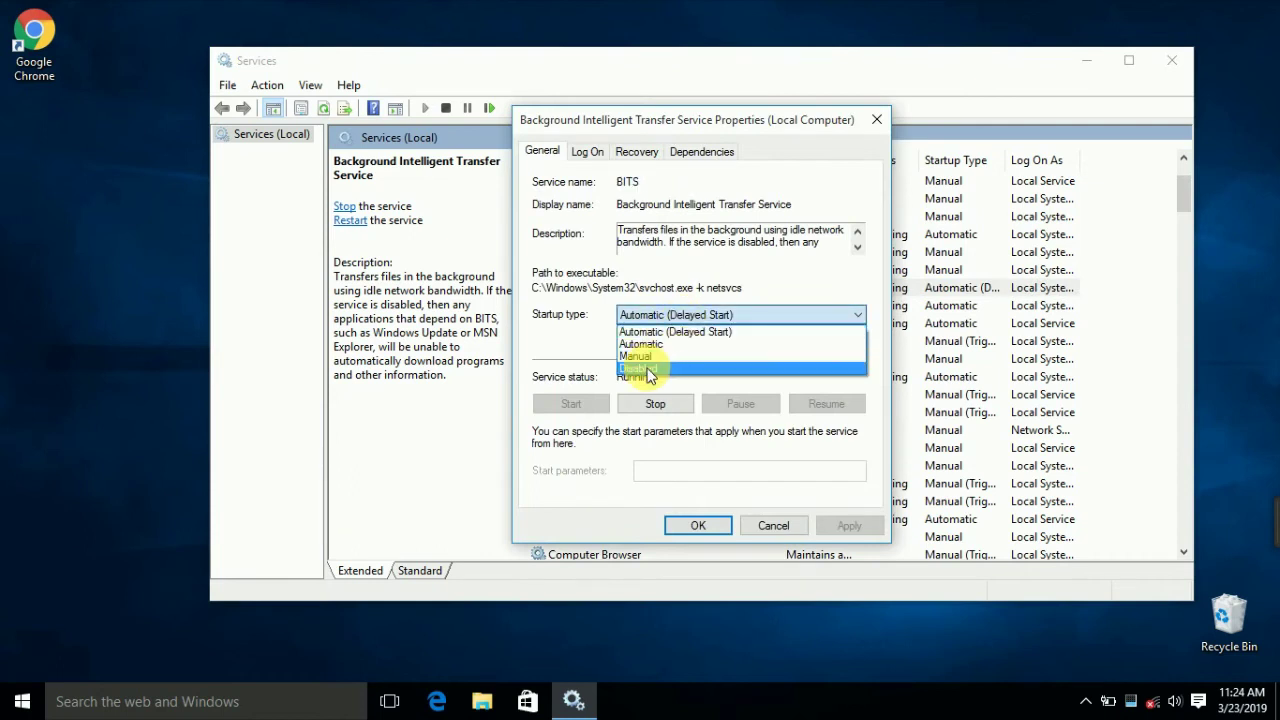
pyautogui.click(648, 371)
pyautogui.click(656, 403)
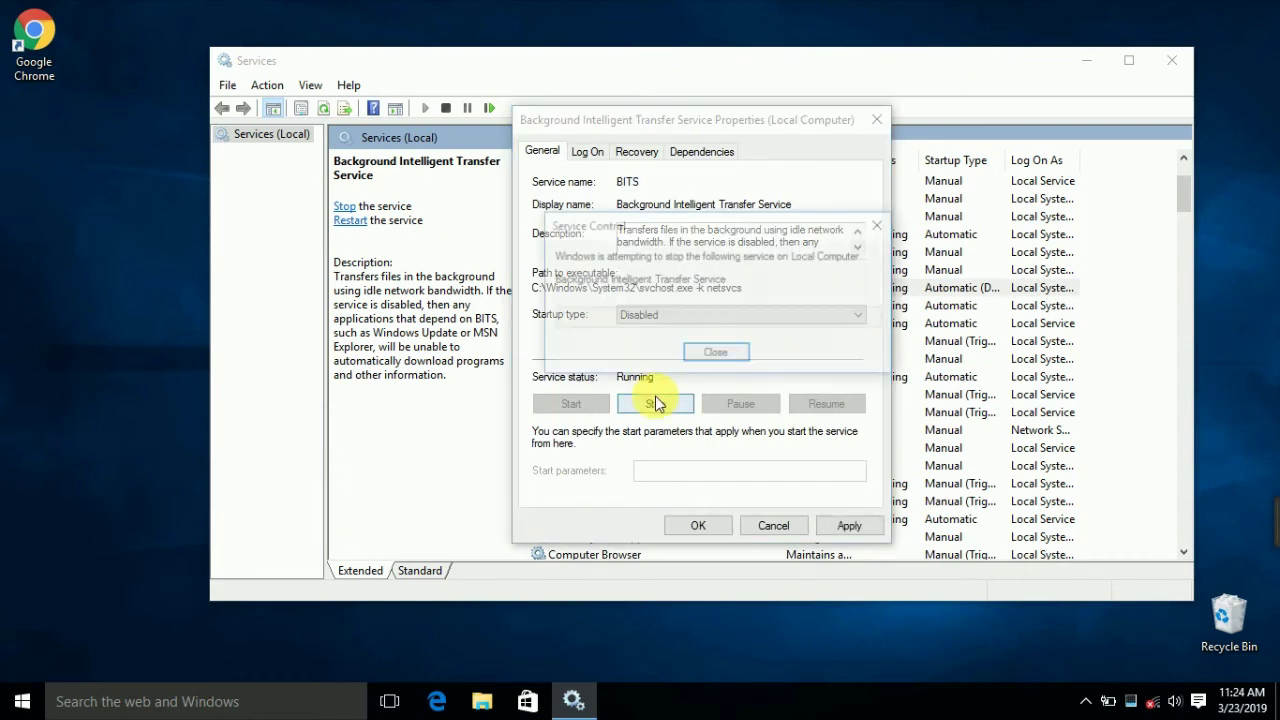
pyautogui.click(744, 356)
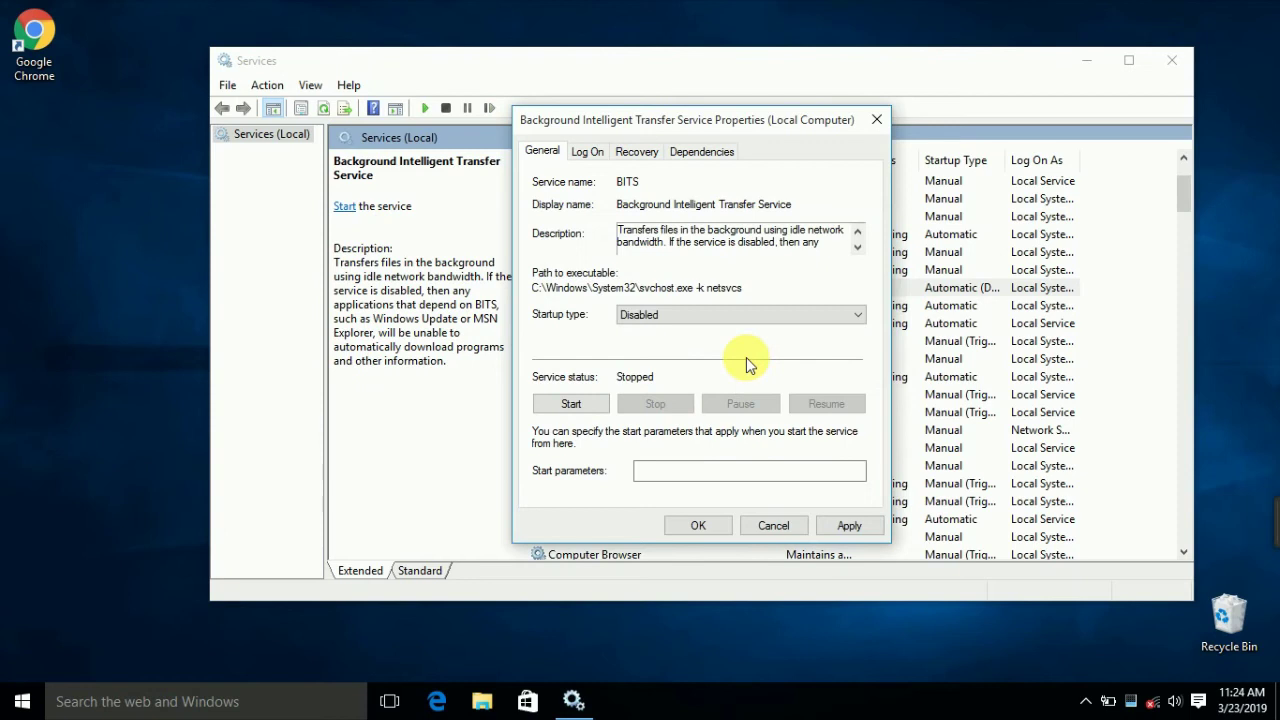
pyautogui.click(852, 527)
pyautogui.click(716, 527)
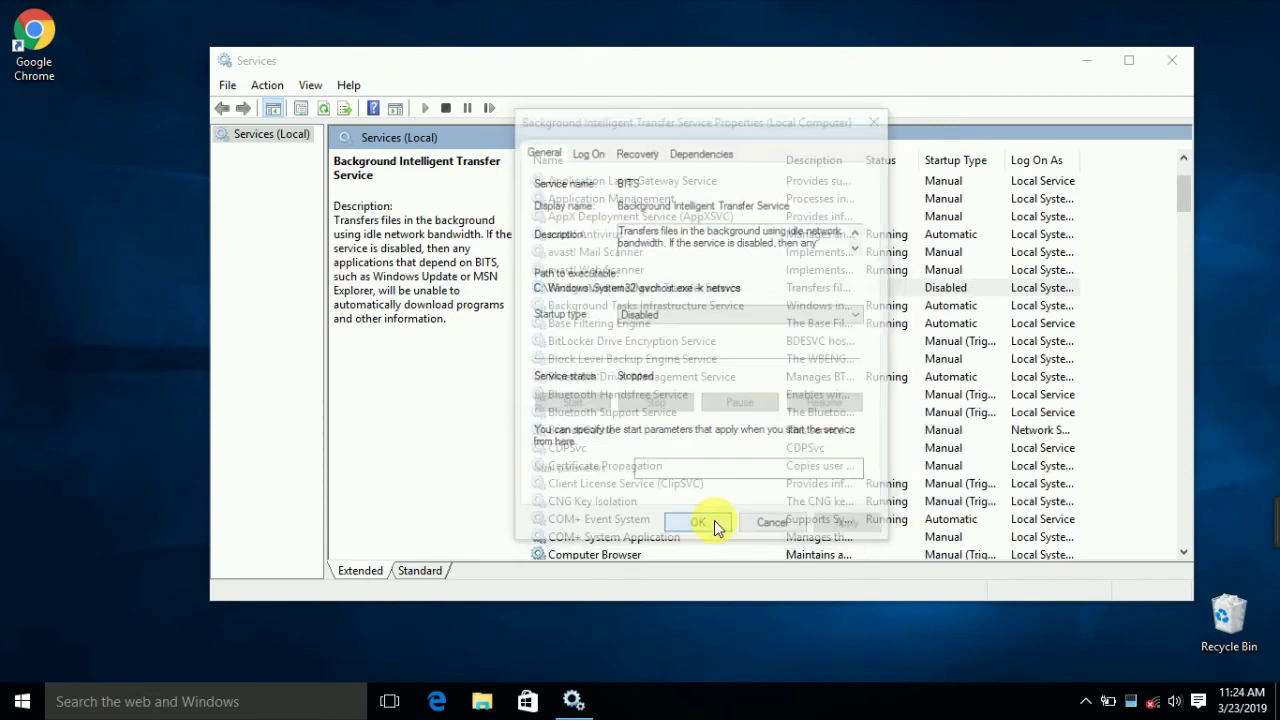
# Turn on Wi-Fi to connect to the redmi network and dismiss the network list
pyautogui.click(1153, 703)
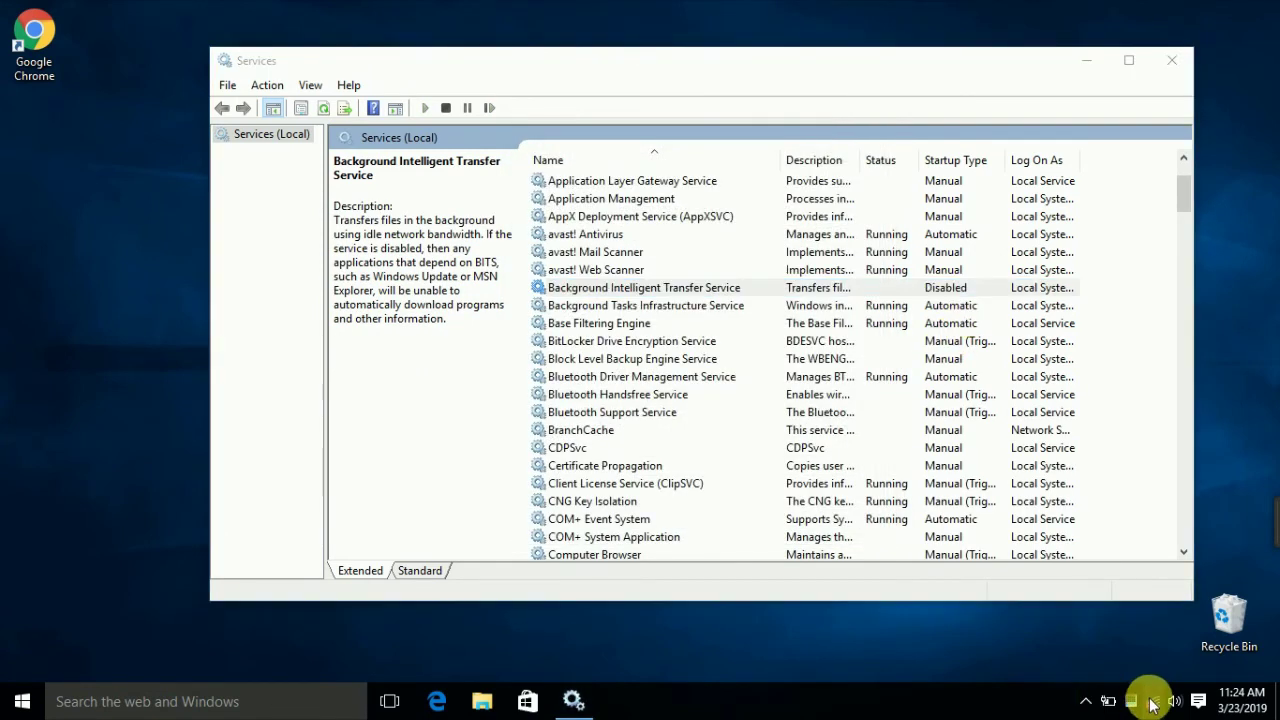
pyautogui.click(957, 640)
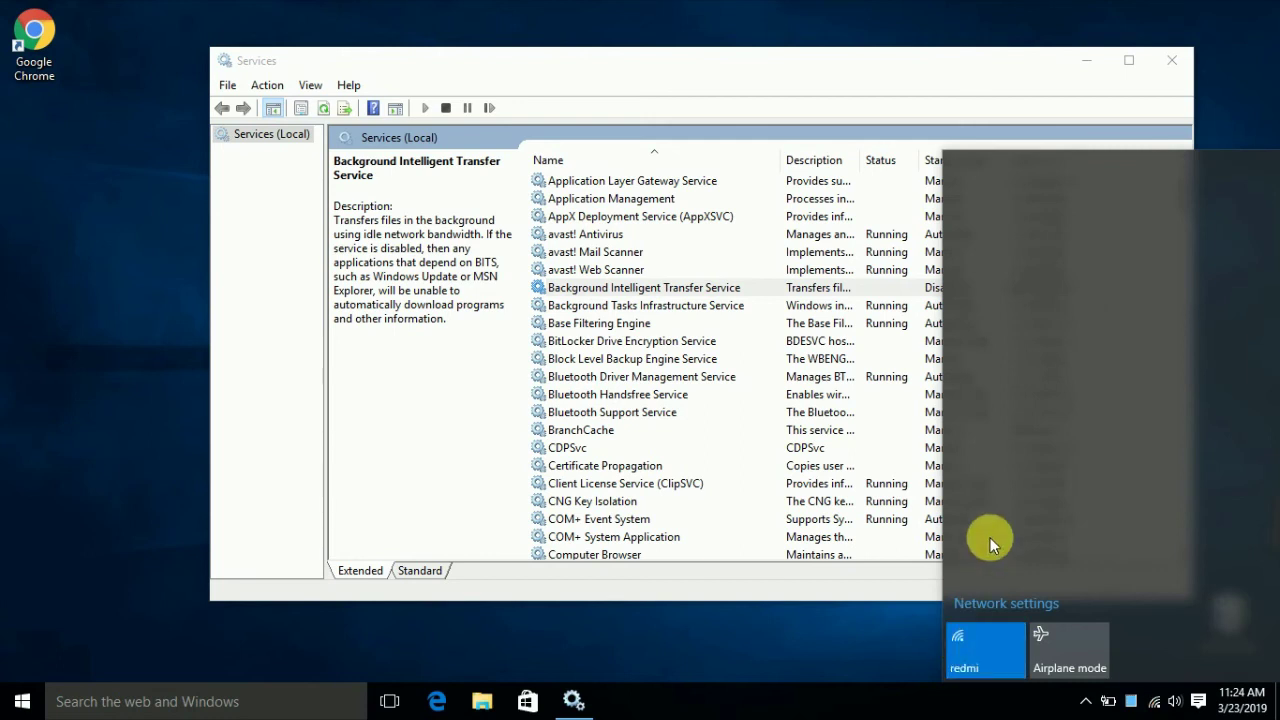
pyautogui.click(990, 537)
# Open Task Manager and examine the network usage of all running processes, including the Service Host: Local System entries
pyautogui.rightClick(847, 697)
pyautogui.click(912, 633)
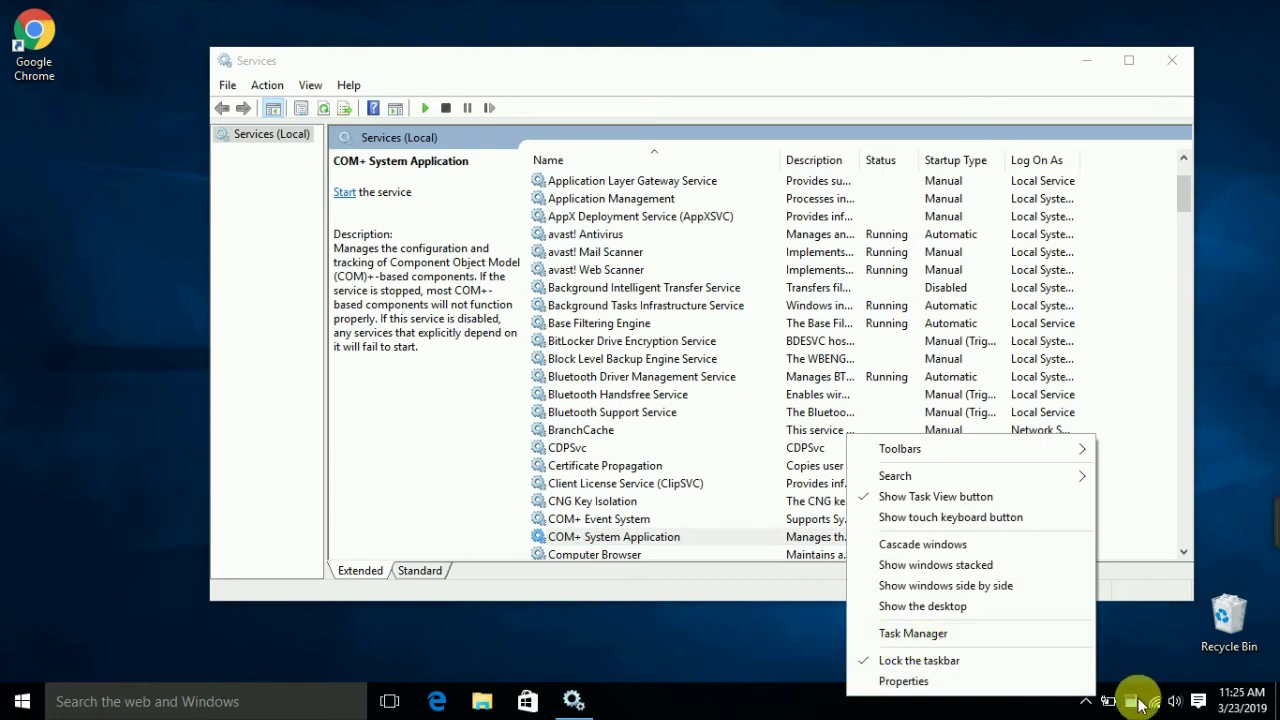
pyautogui.scroll(-10, 777, 380)
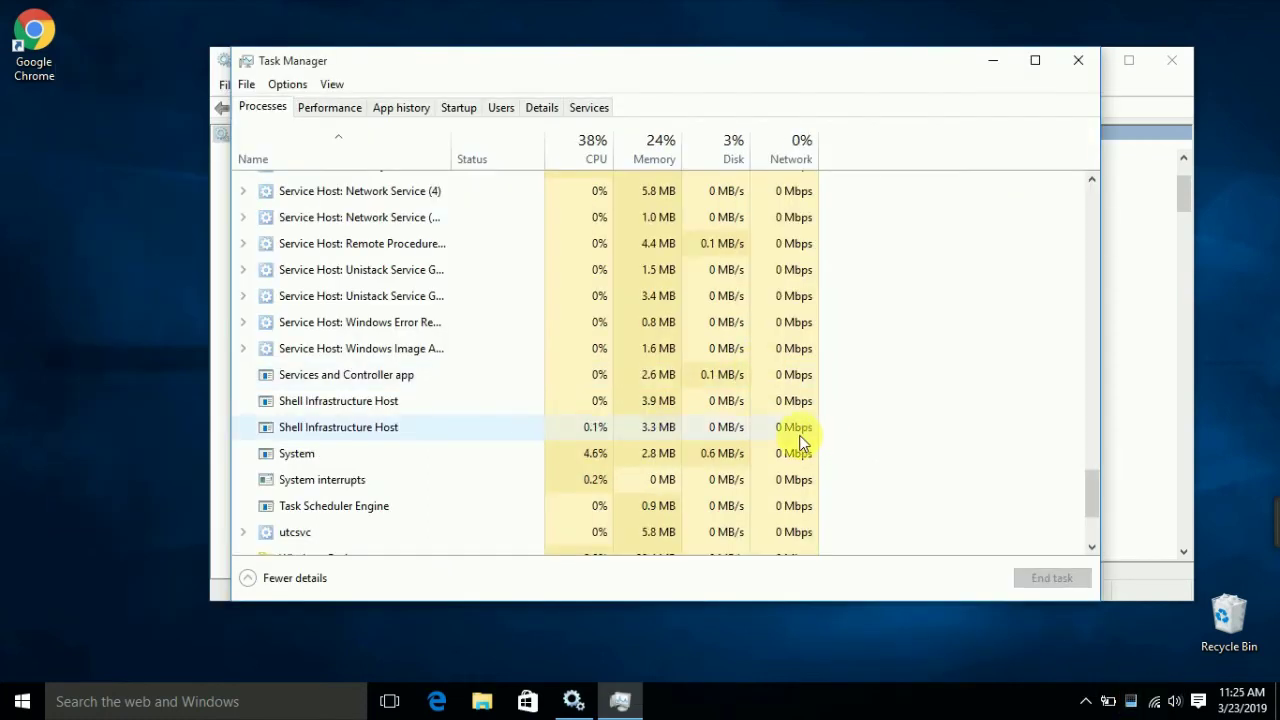
pyautogui.scroll(1, 846, 480)
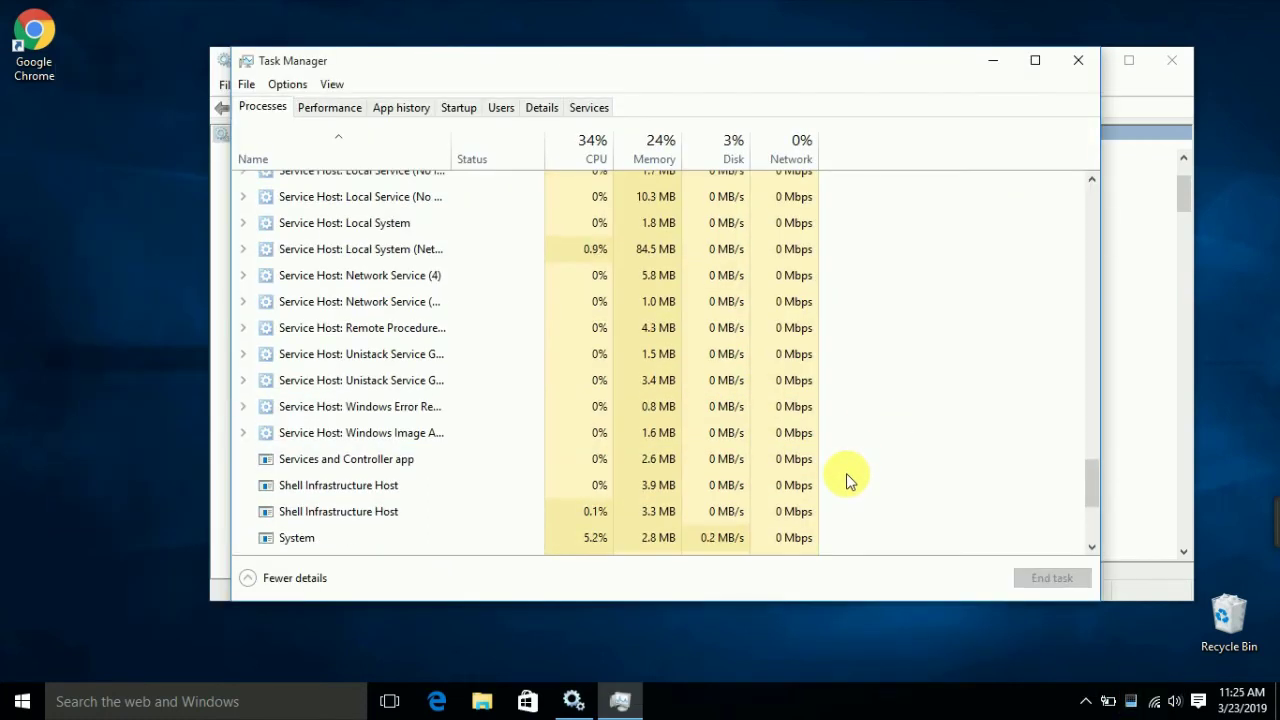
pyautogui.scroll(1, 846, 477)
pyautogui.scroll(9, 845, 470)
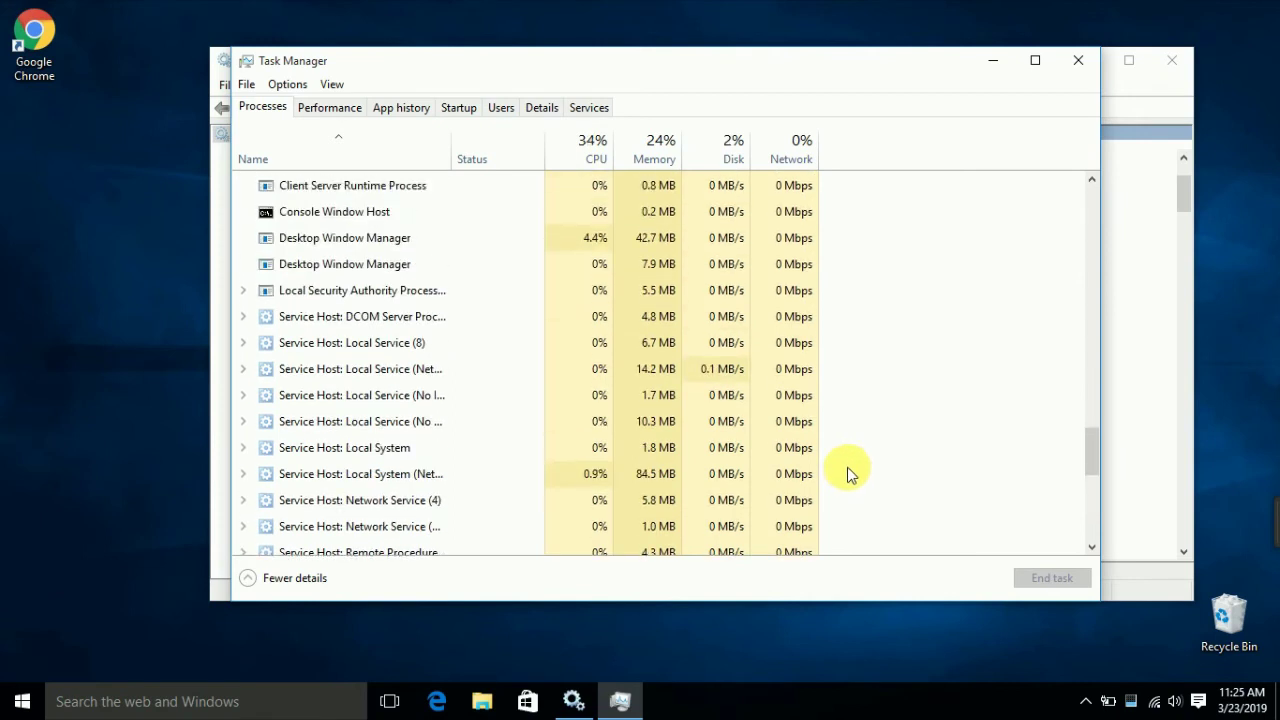
pyautogui.scroll(1, 847, 467)
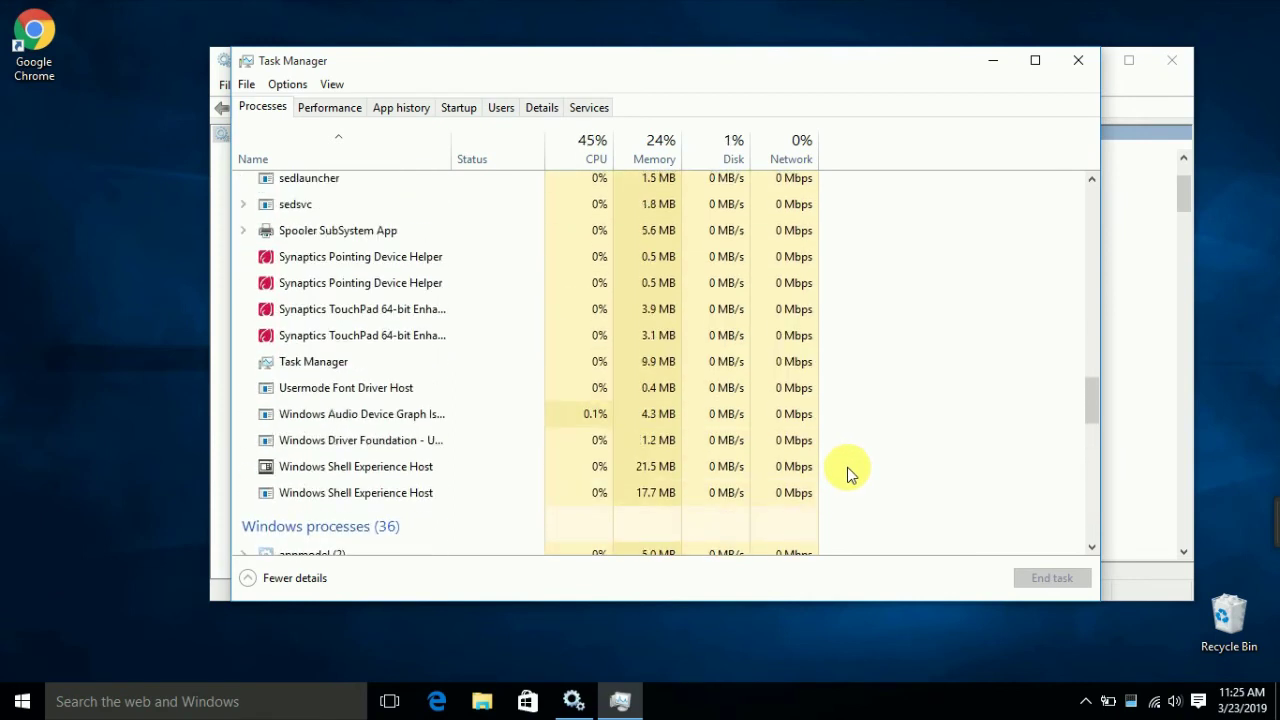
pyautogui.scroll(4, 850, 466)
pyautogui.scroll(8, 850, 466)
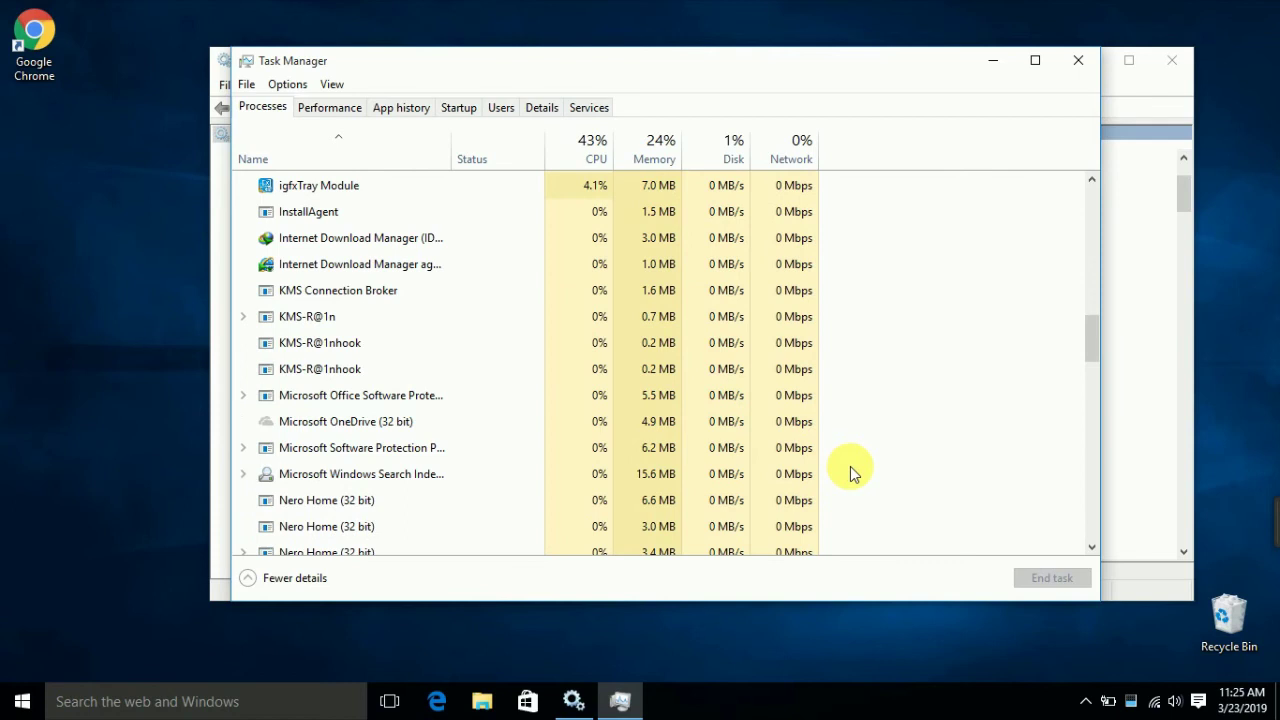
pyautogui.scroll(8, 852, 464)
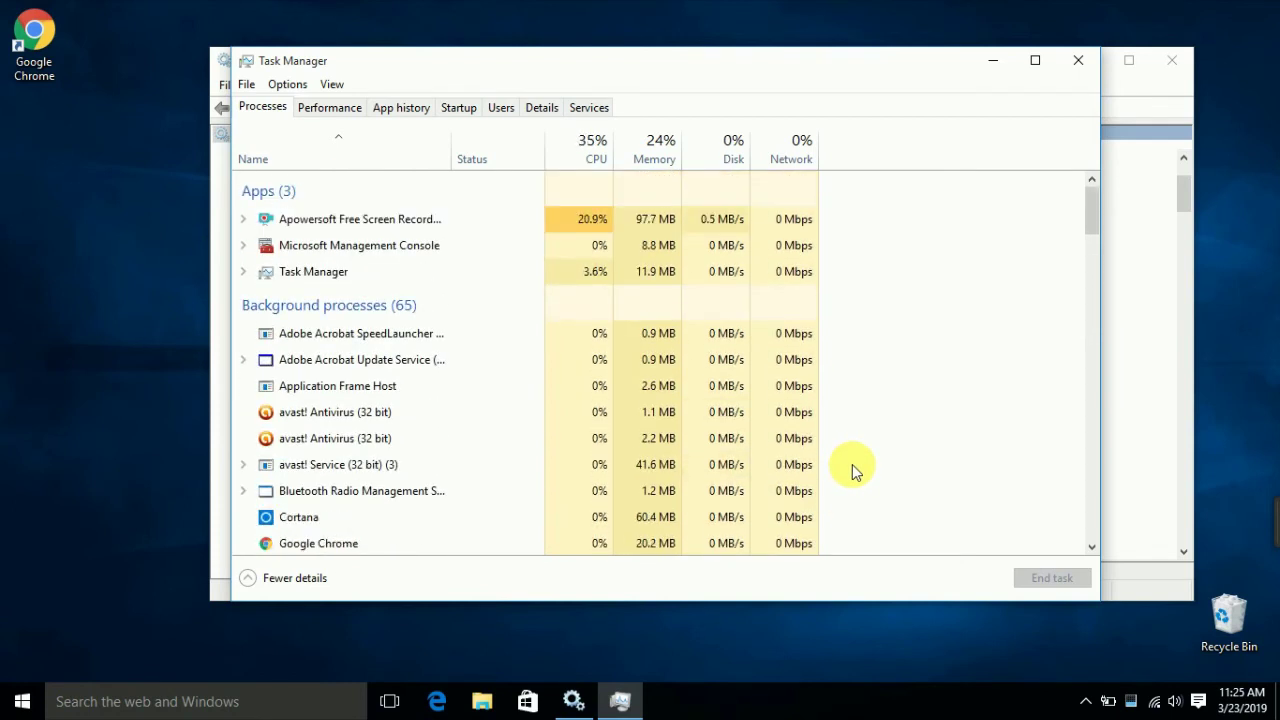
pyautogui.scroll(-2, 852, 464)
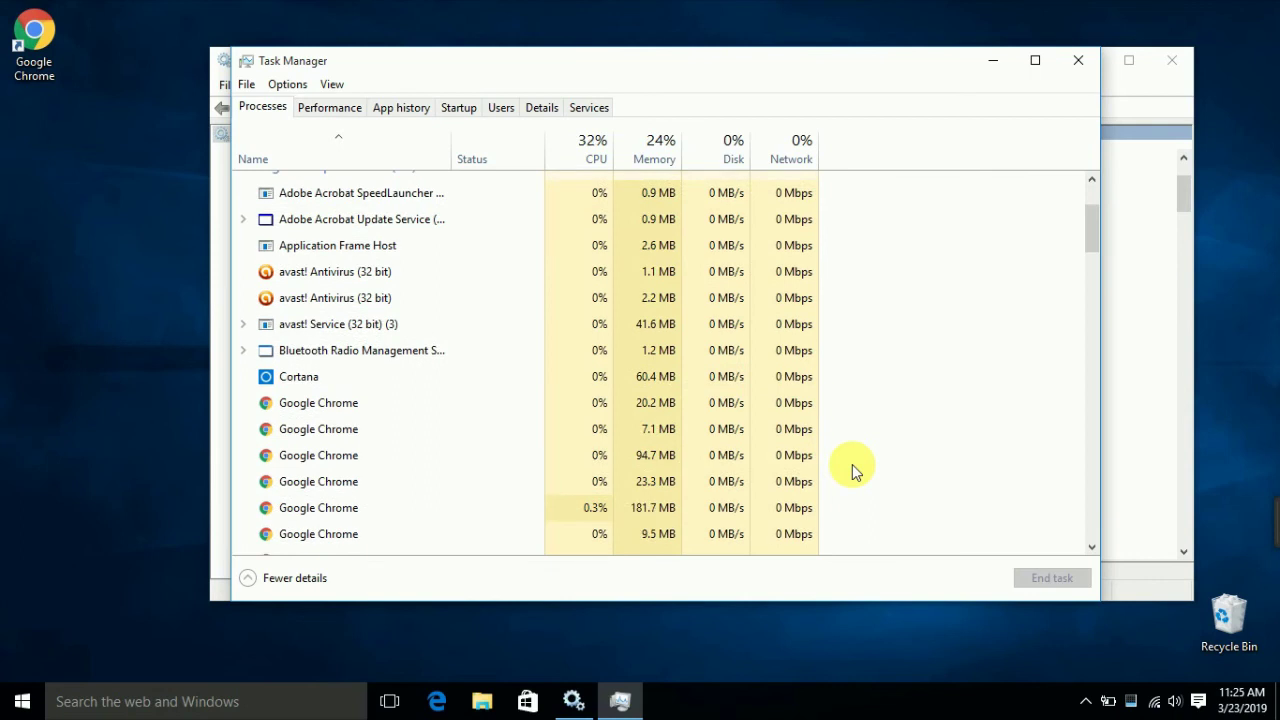
pyautogui.scroll(-2, 852, 464)
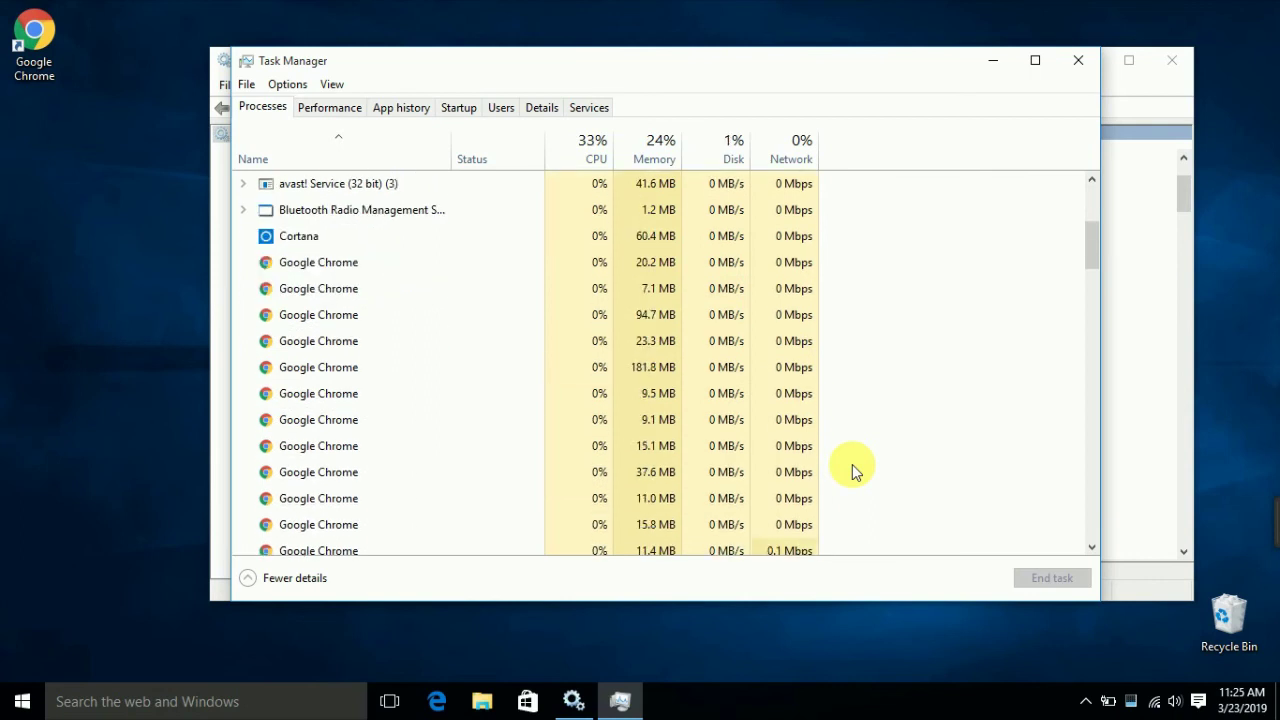
pyautogui.scroll(-5, 852, 464)
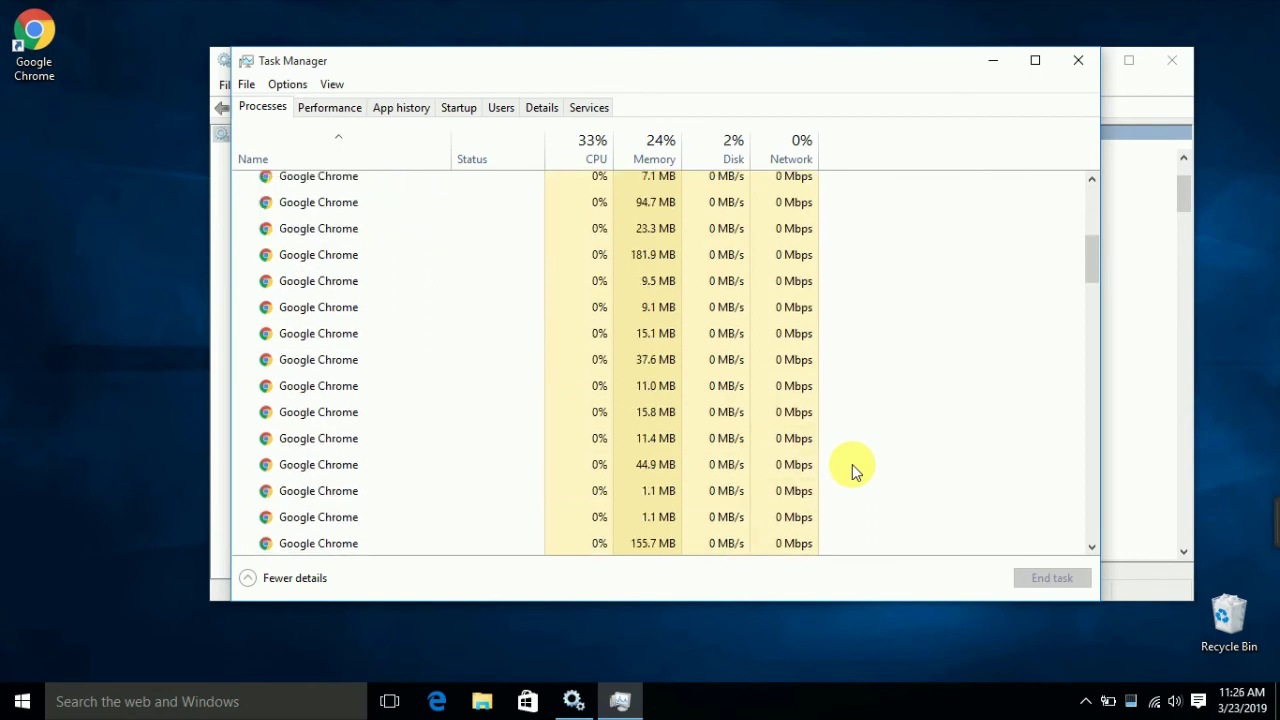
pyautogui.scroll(-7, 852, 464)
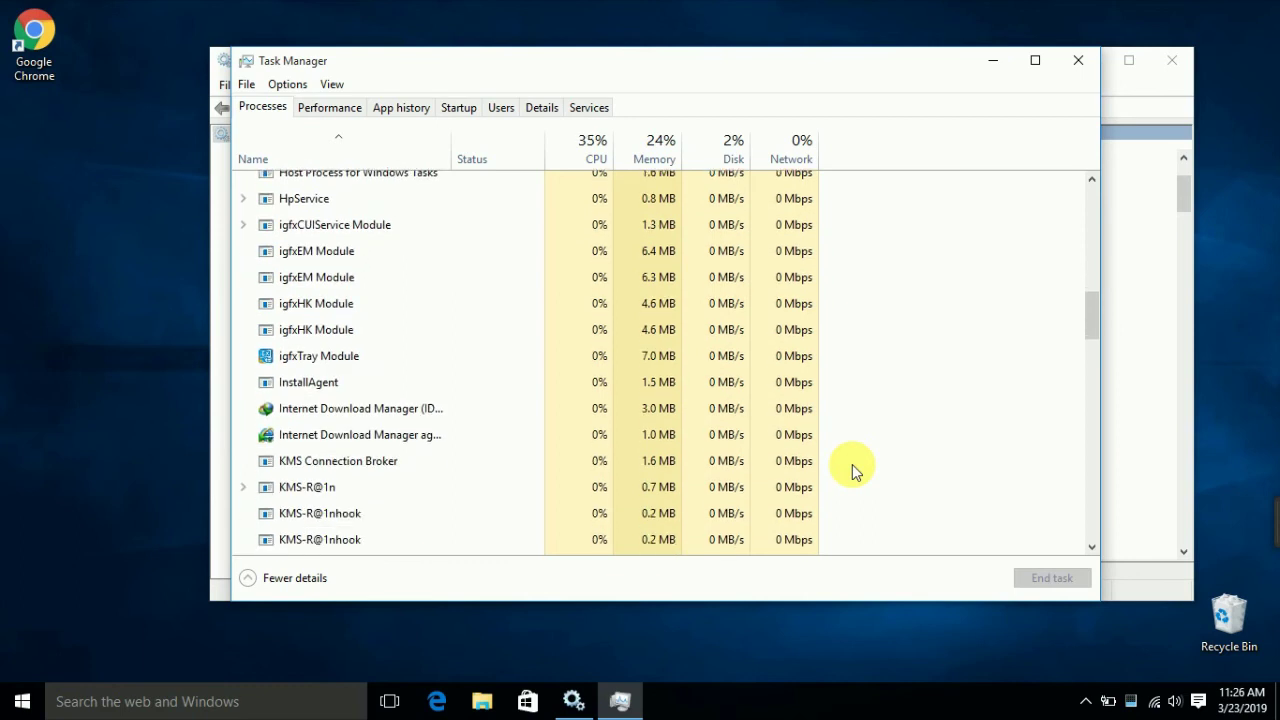
pyautogui.scroll(-7, 852, 464)
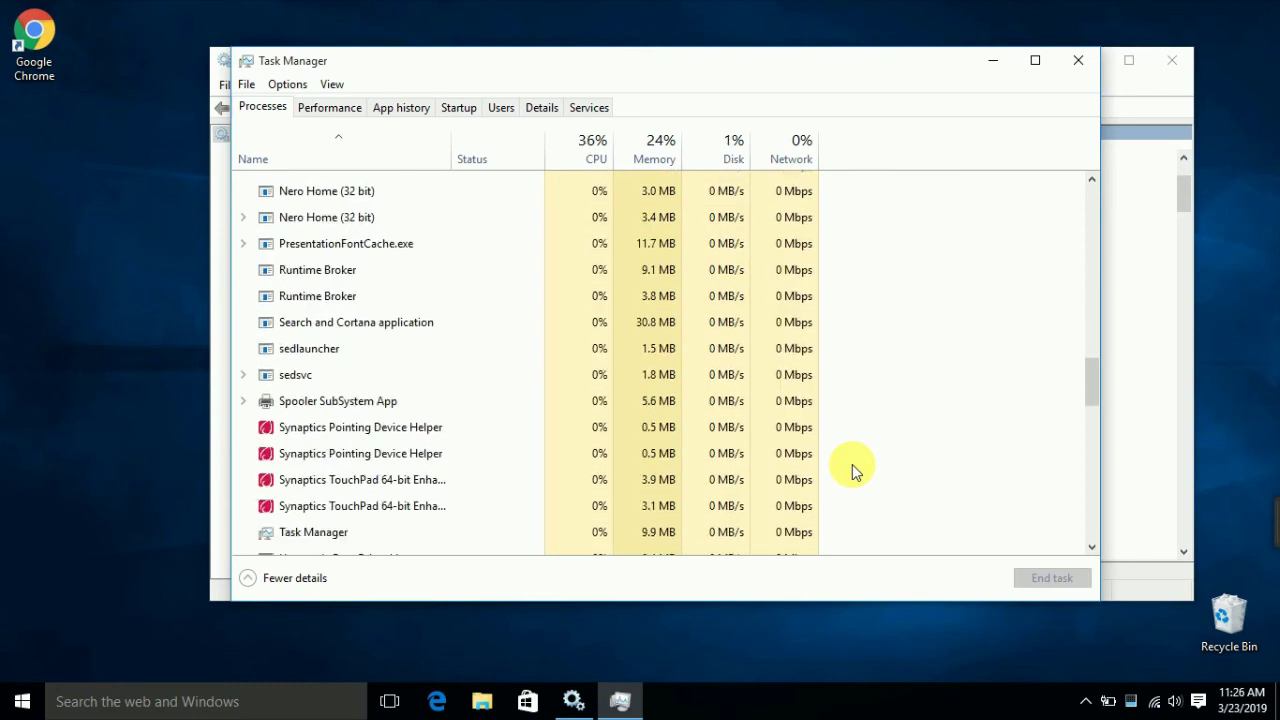
pyautogui.scroll(-9, 852, 464)
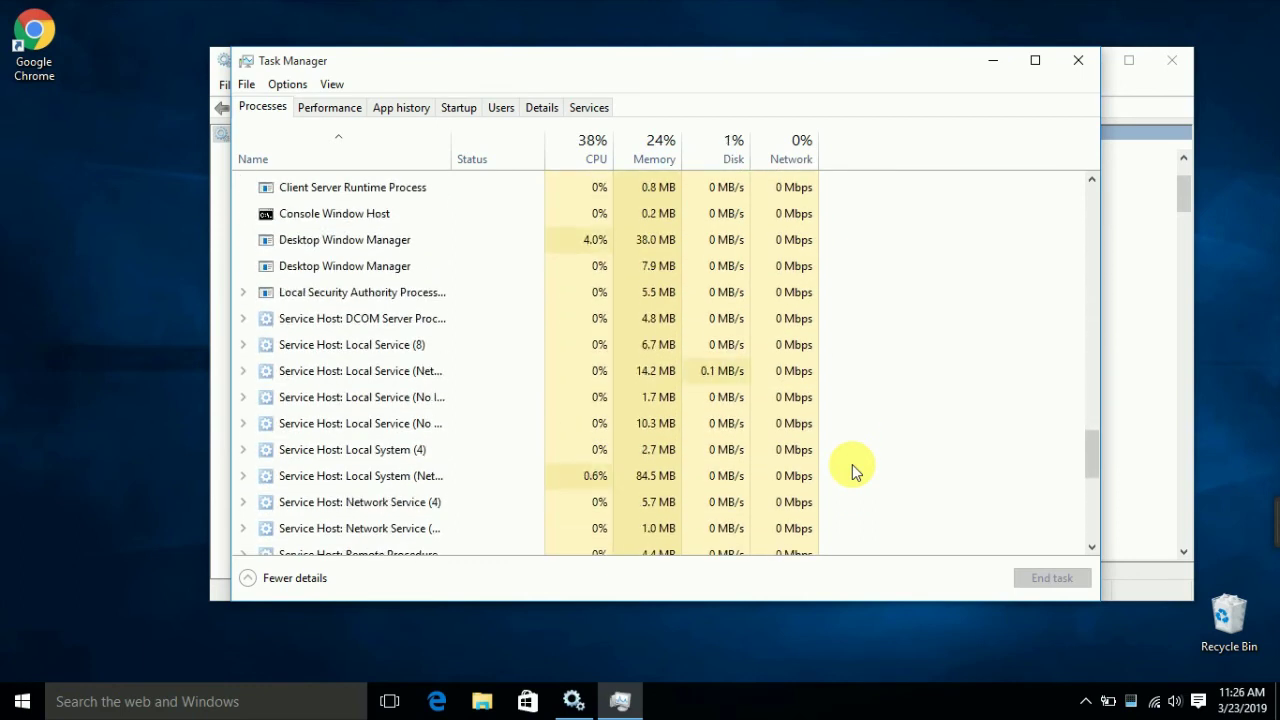
pyautogui.scroll(-3, 852, 464)
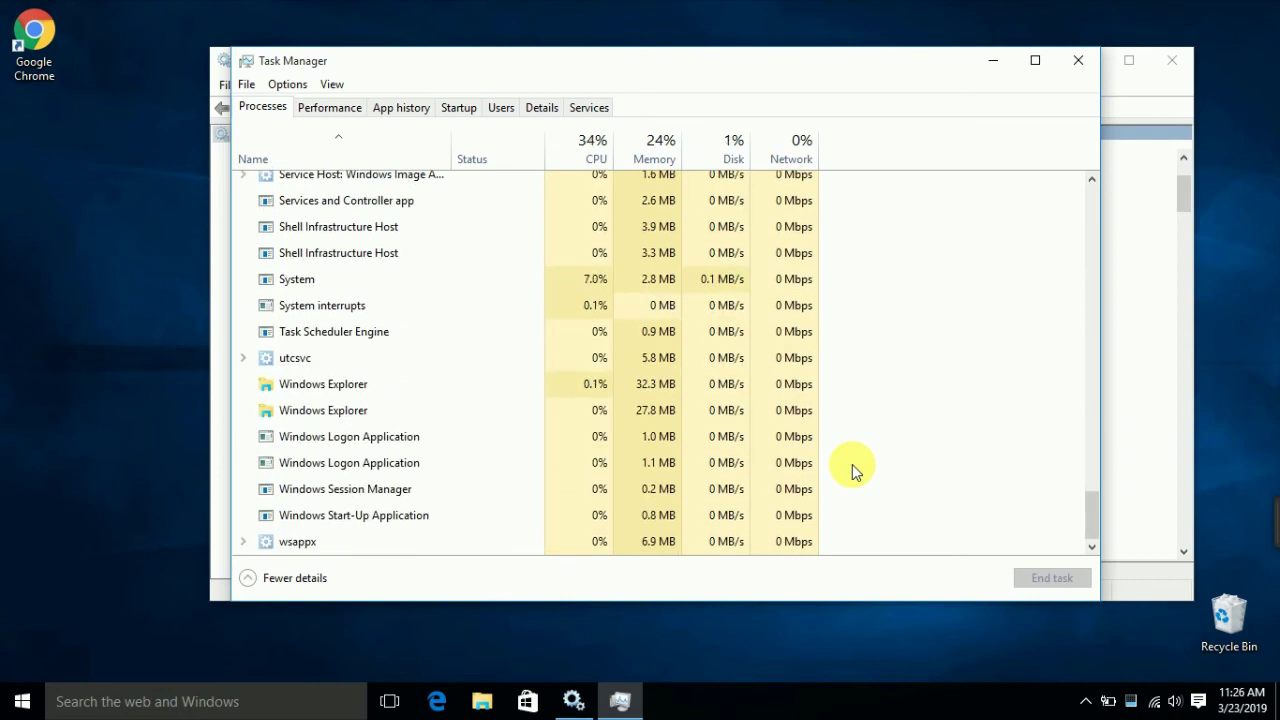
pyautogui.scroll(6, 852, 464)
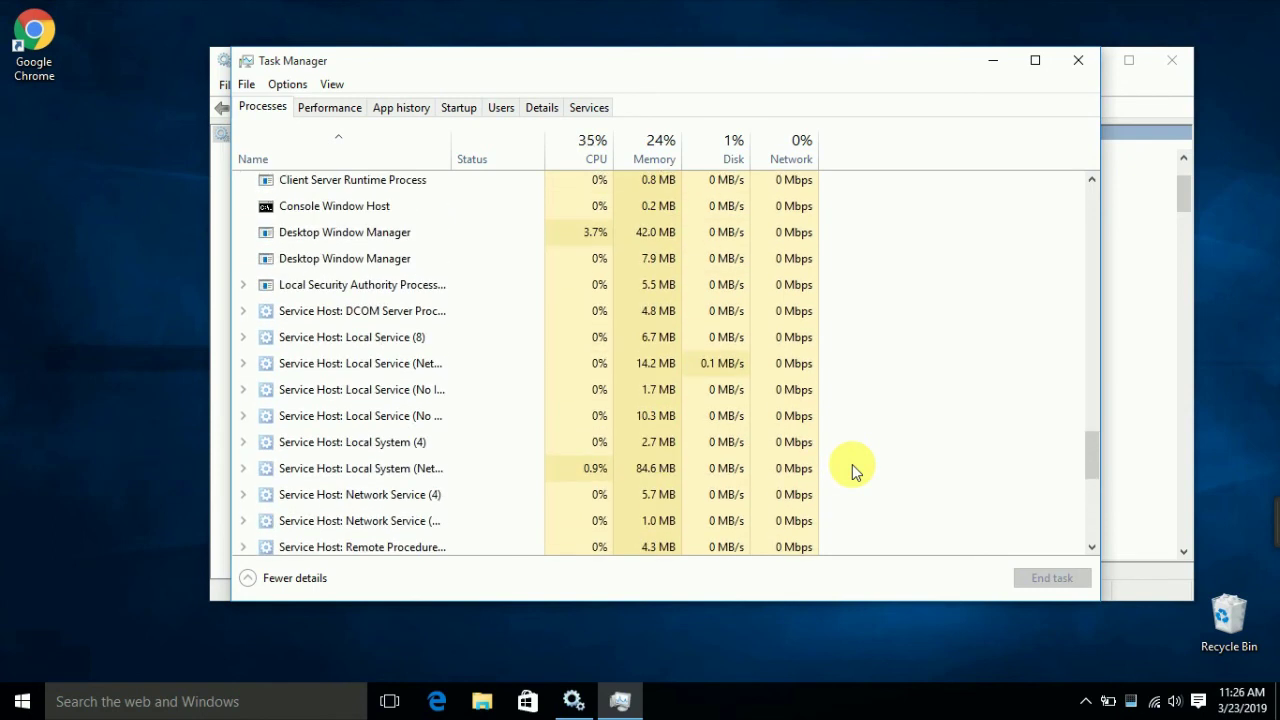
pyautogui.scroll(5, 852, 464)
pyautogui.scroll(1, 852, 464)
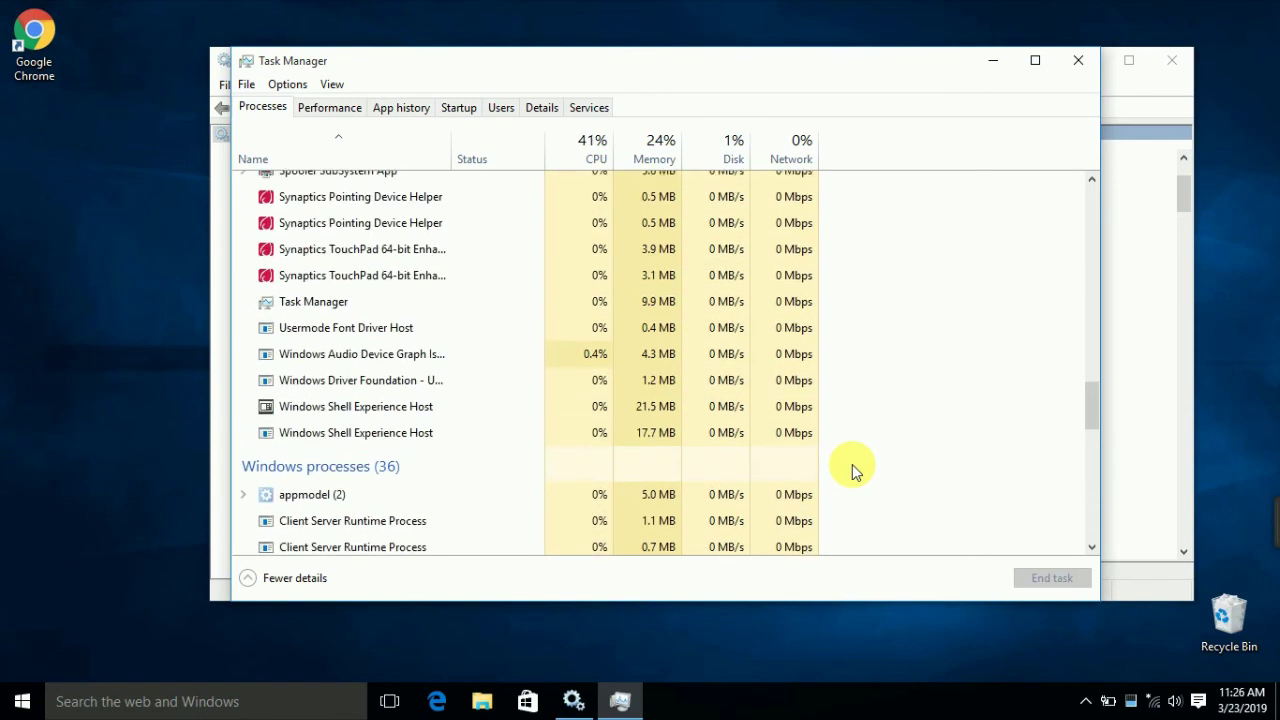
# Close the Task Manager and Services windows and refresh the desktop
pyautogui.click(993, 61)
pyautogui.click(1176, 63)
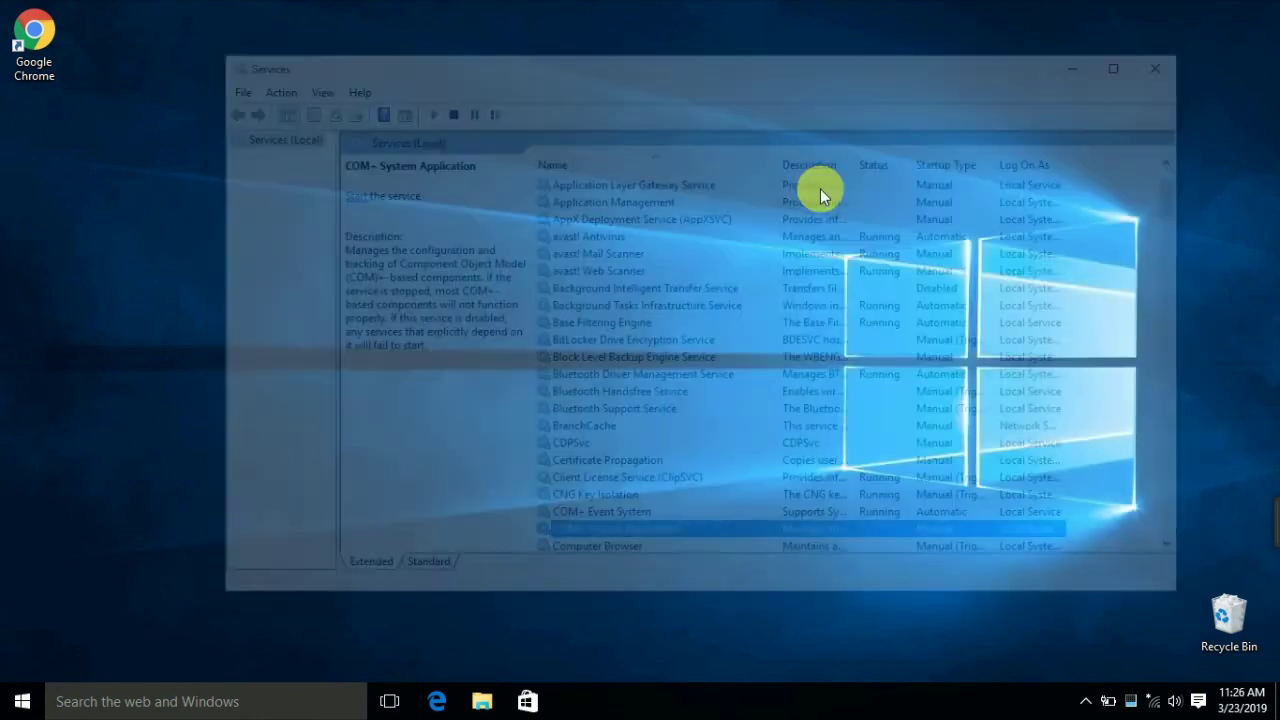
pyautogui.rightClick(886, 218)
pyautogui.click(888, 248)
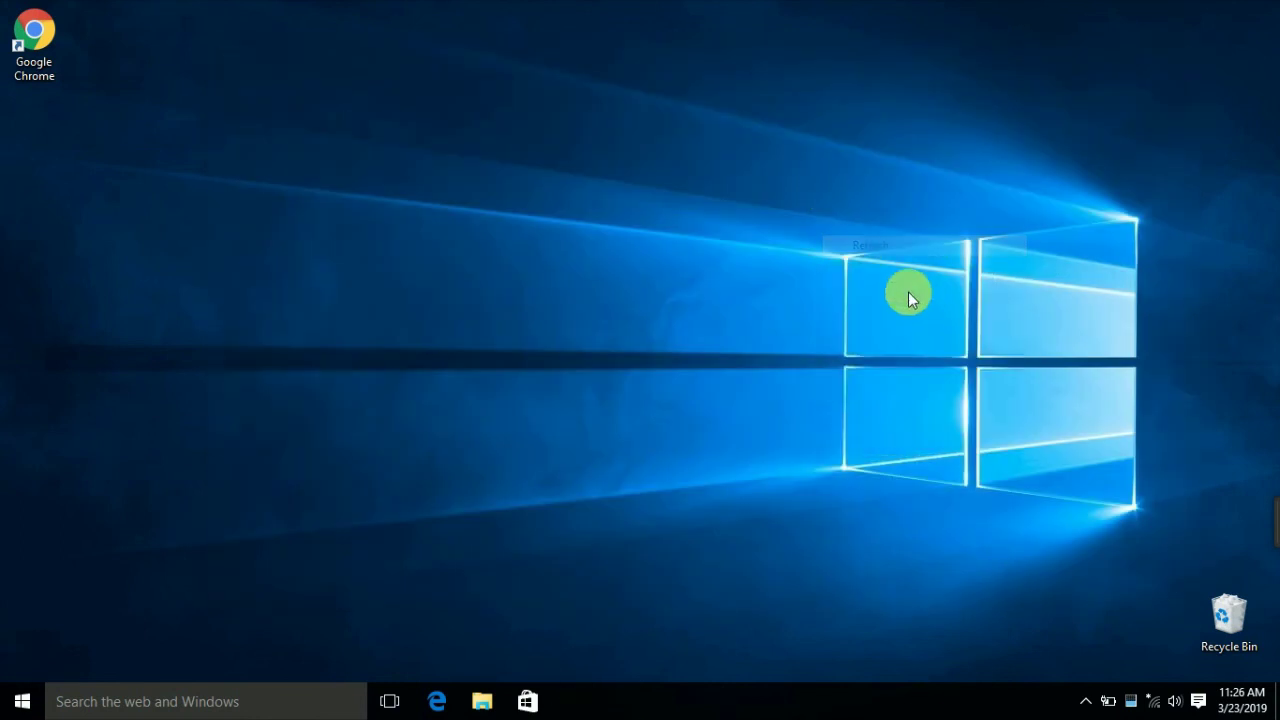
pyautogui.rightClick(885, 238)
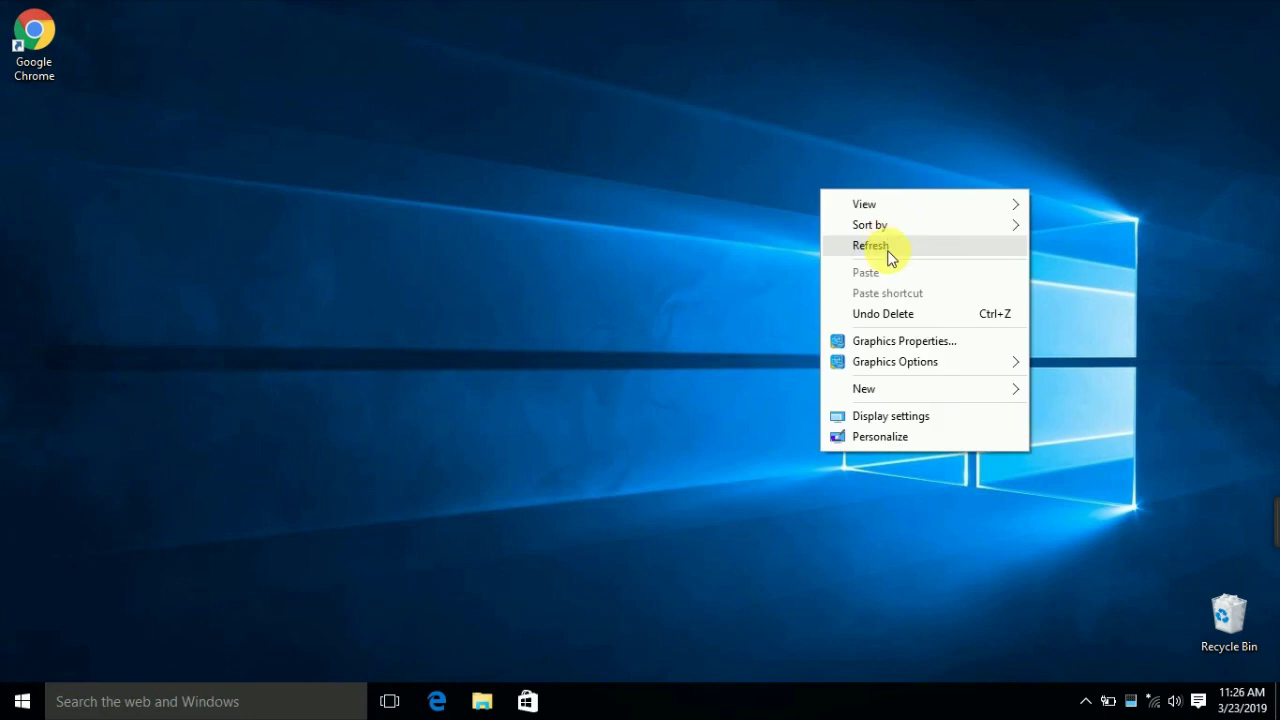